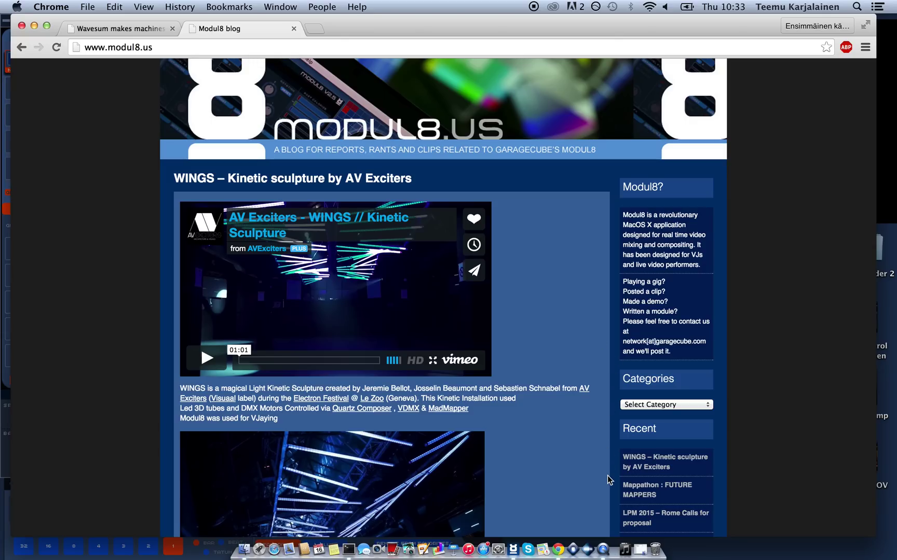
# Look over the Wavetick product page in Chrome, then return to the Modul8 blog page
pyautogui.click(123, 32)
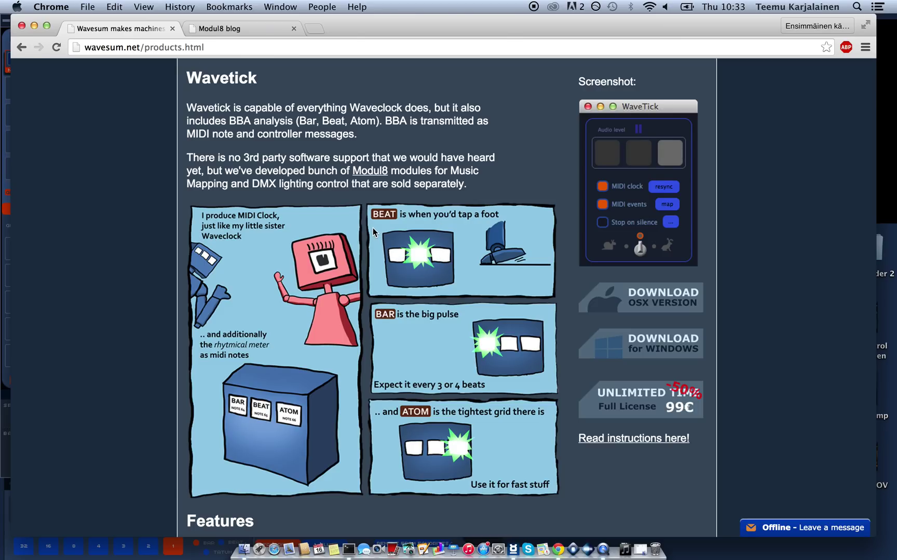
pyautogui.scroll(1, 371, 228)
pyautogui.scroll(10, 372, 228)
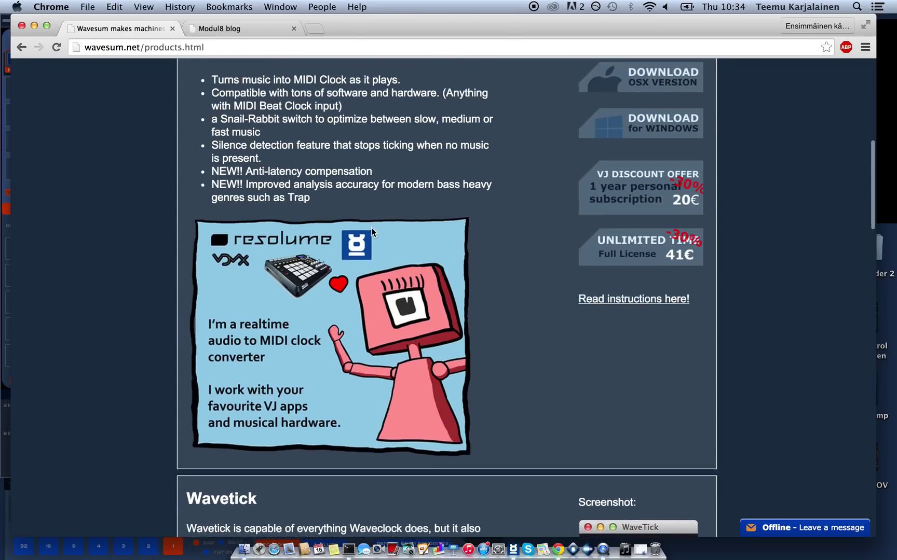
pyautogui.scroll(3, 371, 229)
pyautogui.scroll(-20, 372, 228)
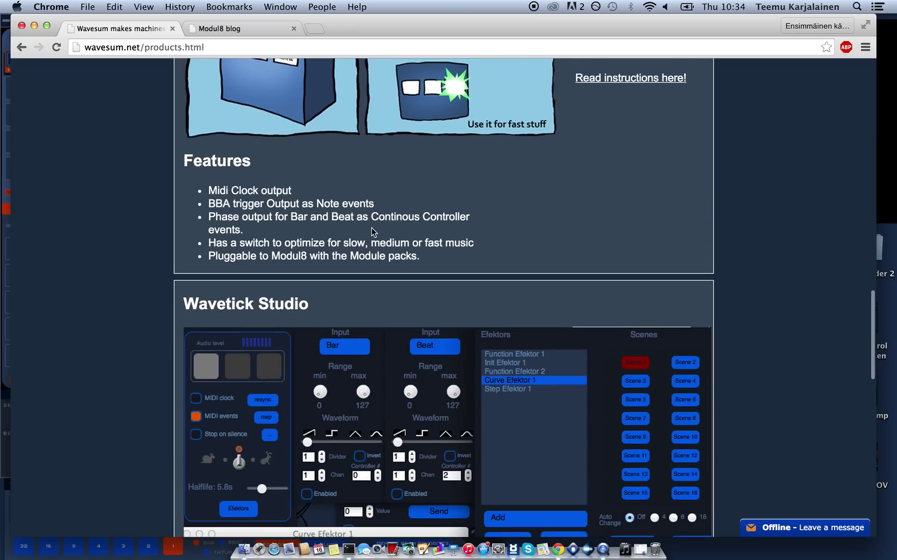
pyautogui.scroll(10, 371, 230)
pyautogui.scroll(-2, 372, 231)
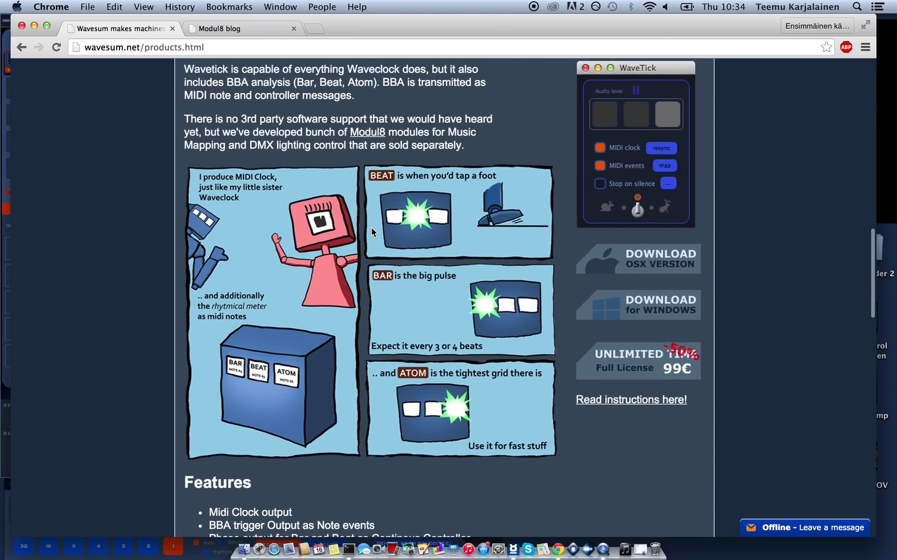
pyautogui.scroll(1, 372, 231)
pyautogui.scroll(1, 372, 228)
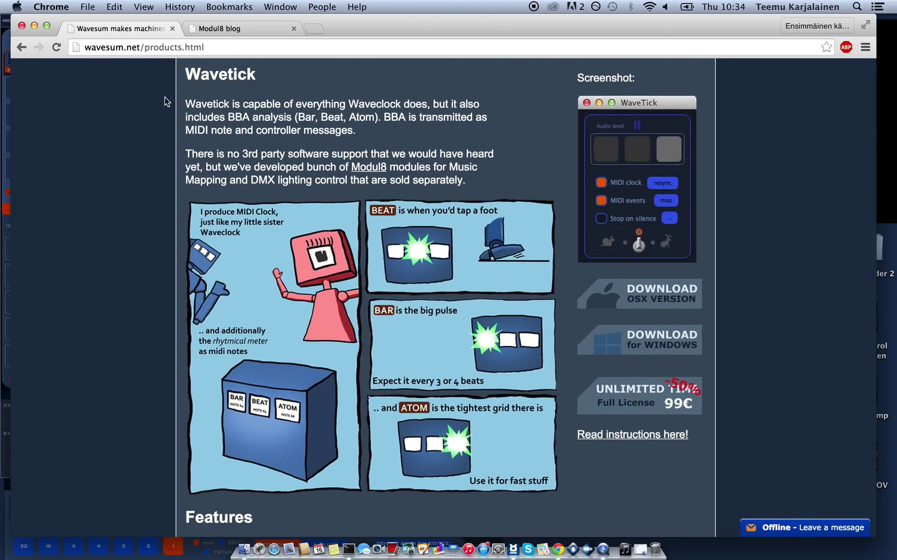
pyautogui.click(222, 31)
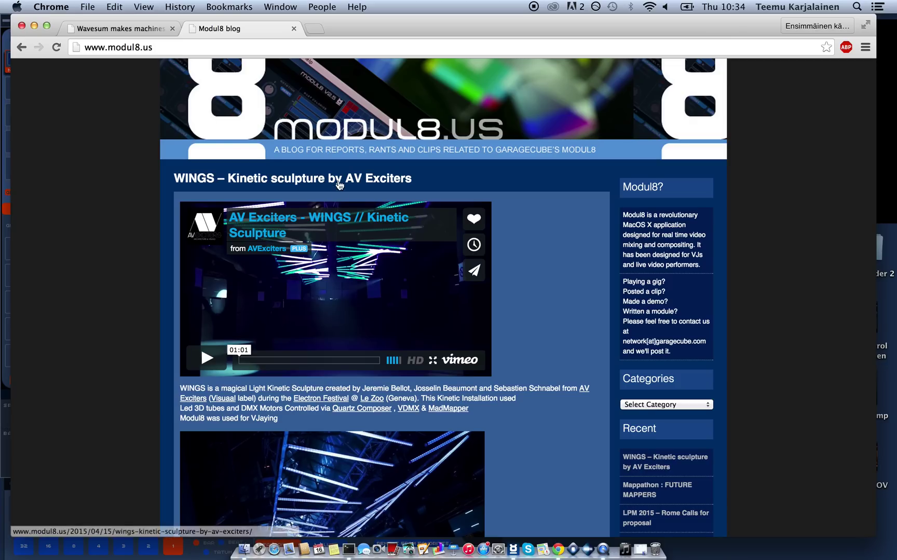
# Minimize Chrome and open the Public Library in Modul8's Modules > Online Library
pyautogui.click(35, 26)
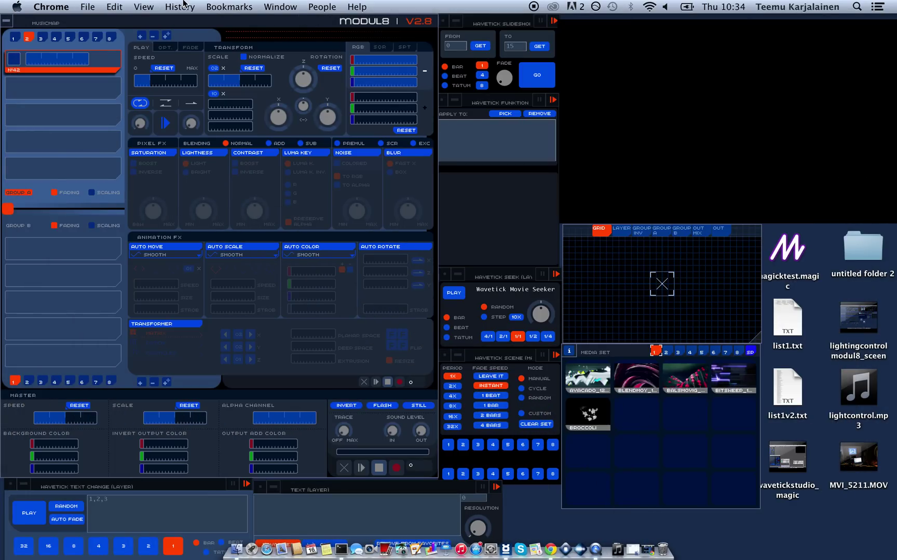
pyautogui.click(178, 18)
pyautogui.click(196, 7)
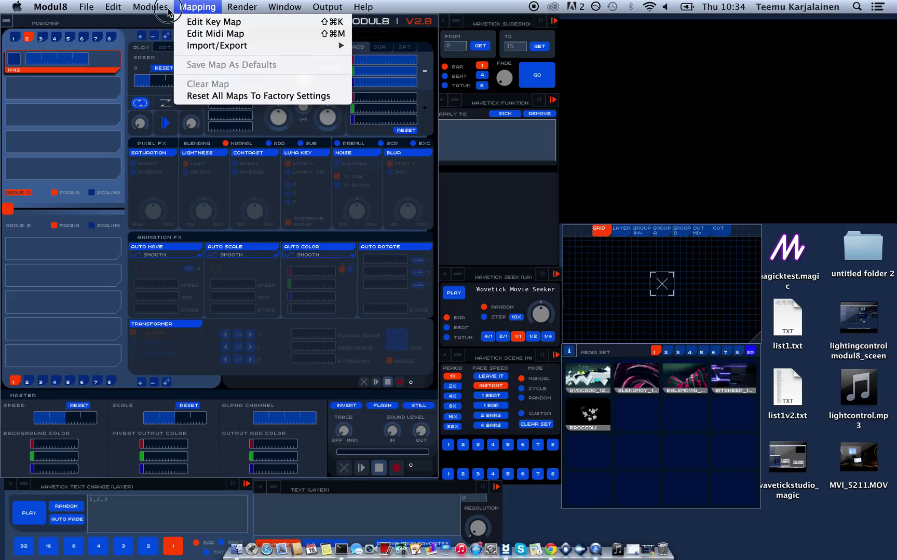
pyautogui.moveTo(163, 21)
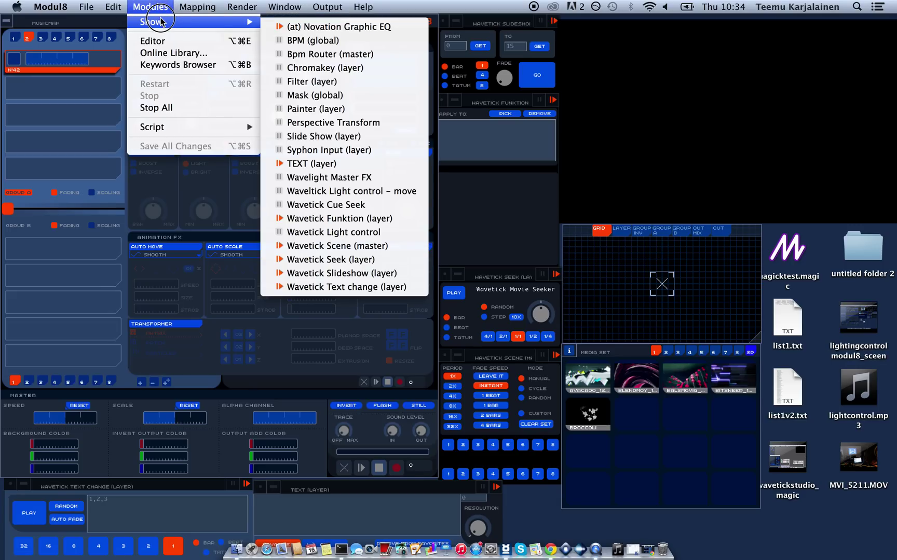
pyautogui.click(176, 52)
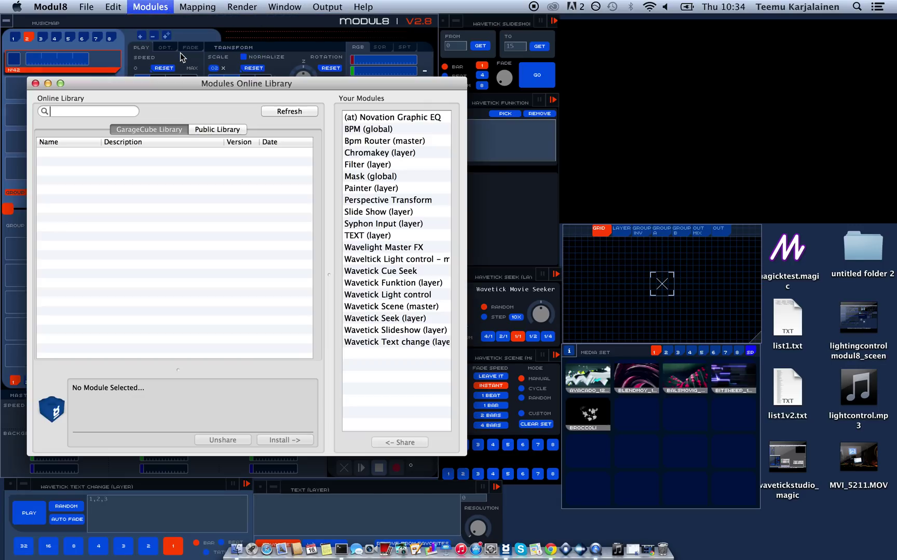
pyautogui.click(213, 129)
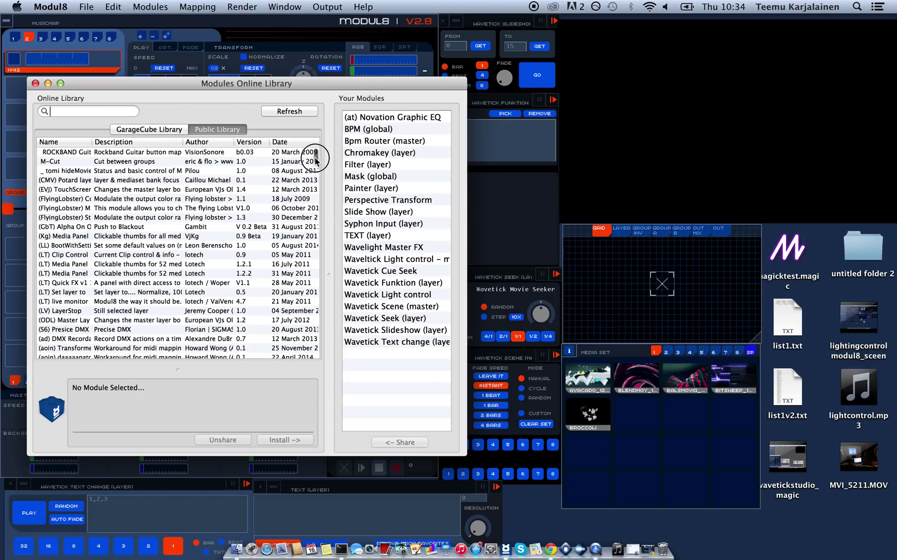
pyautogui.moveTo(315, 154); pyautogui.dragTo(305, 345)
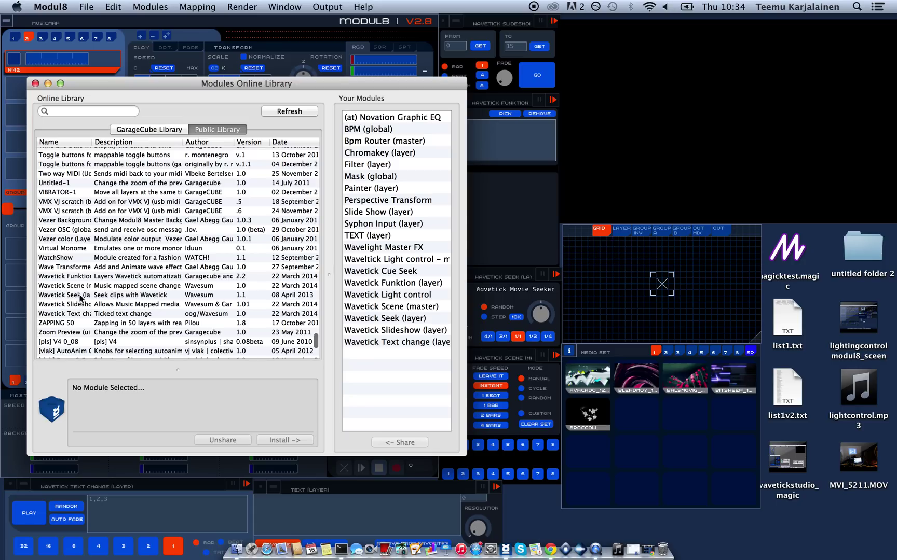
# Read the Wavetick Funktion, Slideshow and Scene module descriptions in the library
pyautogui.click(77, 279)
pyautogui.press('Down')
pyautogui.press('Down')
pyautogui.press('Down')
pyautogui.press('Down')
pyautogui.press('Down')
pyautogui.press('Up')
pyautogui.press('Up')
pyautogui.press('Up')
pyautogui.press('Up')
pyautogui.press('Down')
pyautogui.press('Up')
pyautogui.press('Down')
pyautogui.press('Down')
pyautogui.press('Down')
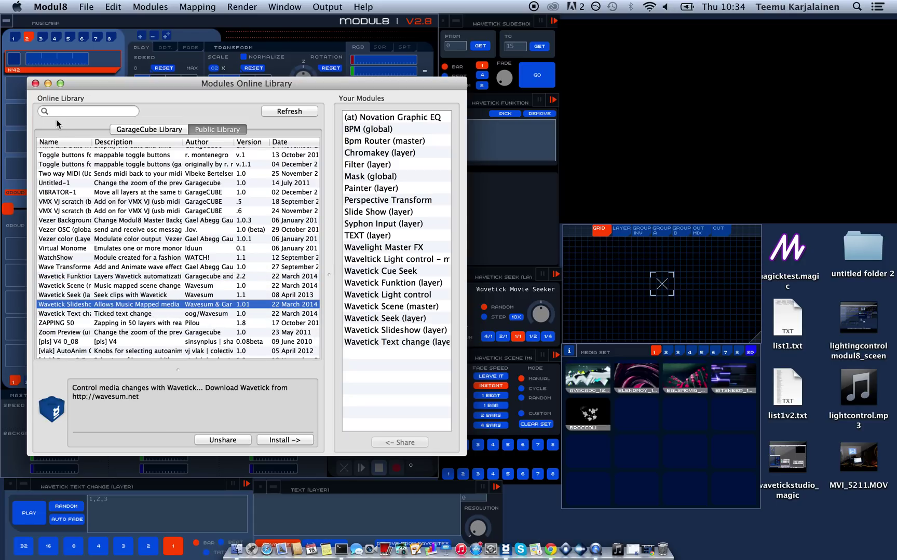
# Close the library and focus the Wavetick Funktion, Scene, Text Change and Slideshow modules in turn
pyautogui.click(36, 84)
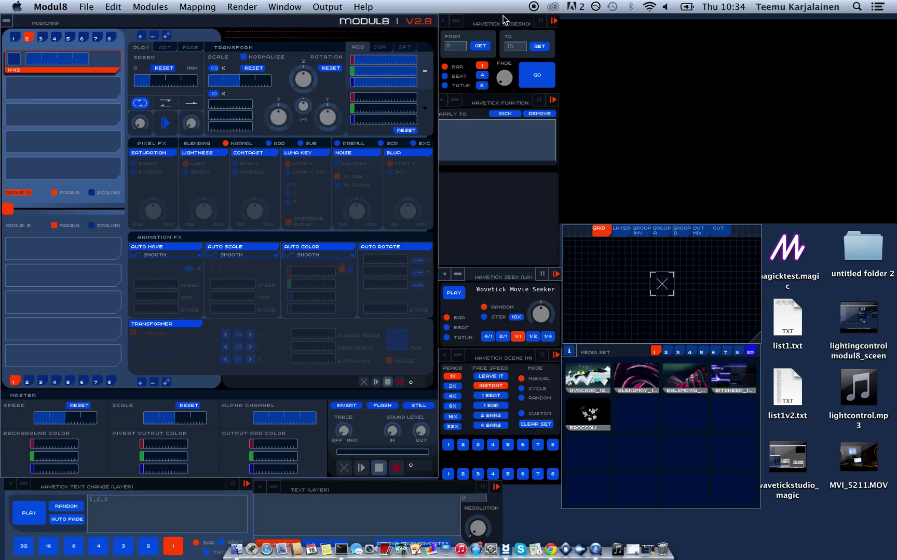
pyautogui.moveTo(503, 111); pyautogui.dragTo(516, 274)
pyautogui.click(500, 359)
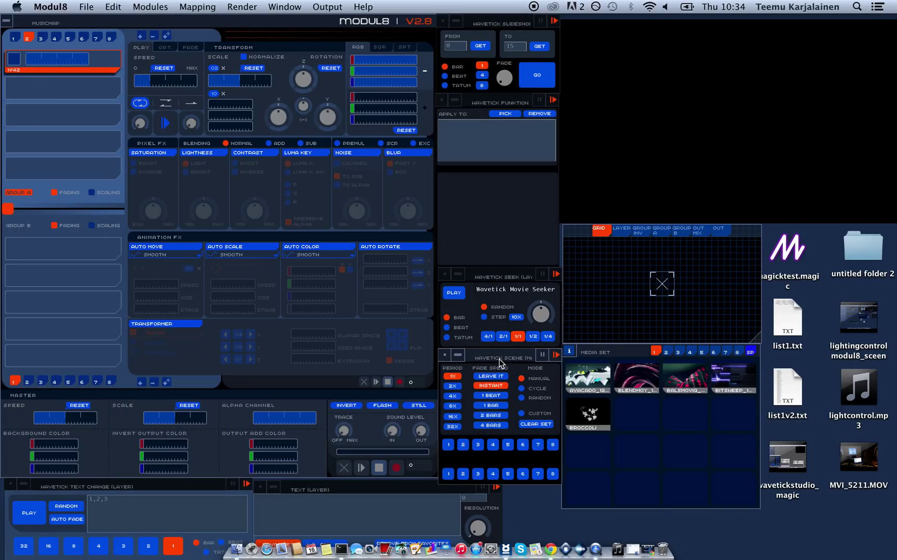
pyautogui.click(216, 487)
pyautogui.click(489, 23)
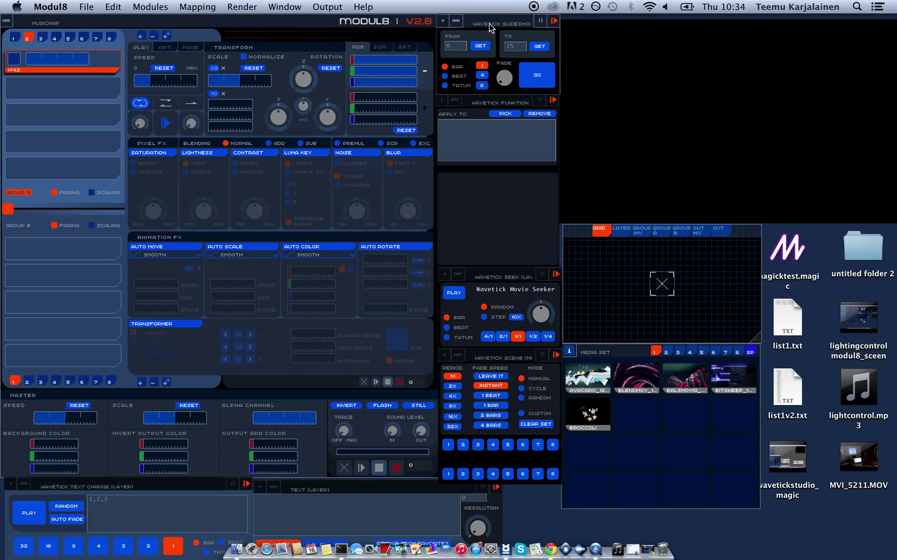
# Move the Wavetick window to the right of Modul8 and switch detection to rabbit mode
pyautogui.click(566, 550)
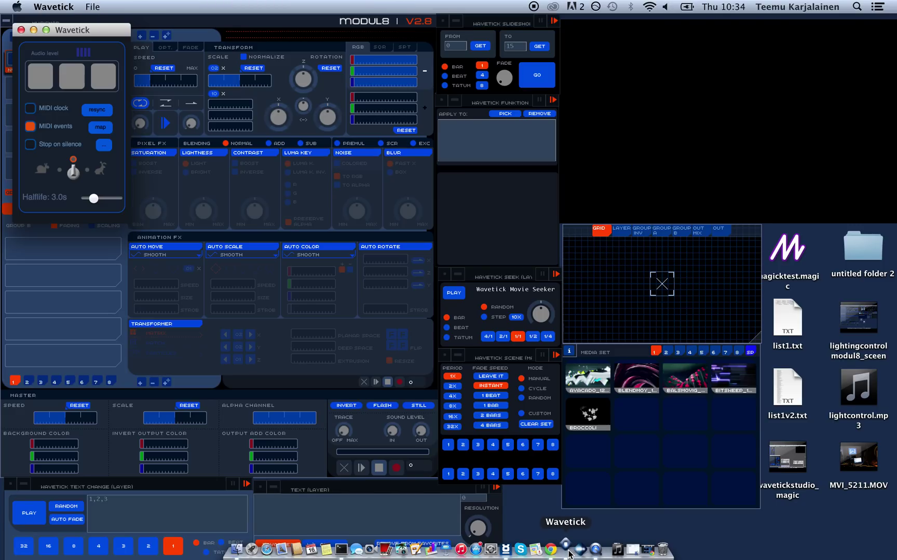
pyautogui.click(68, 35)
pyautogui.moveTo(66, 35); pyautogui.dragTo(817, 240)
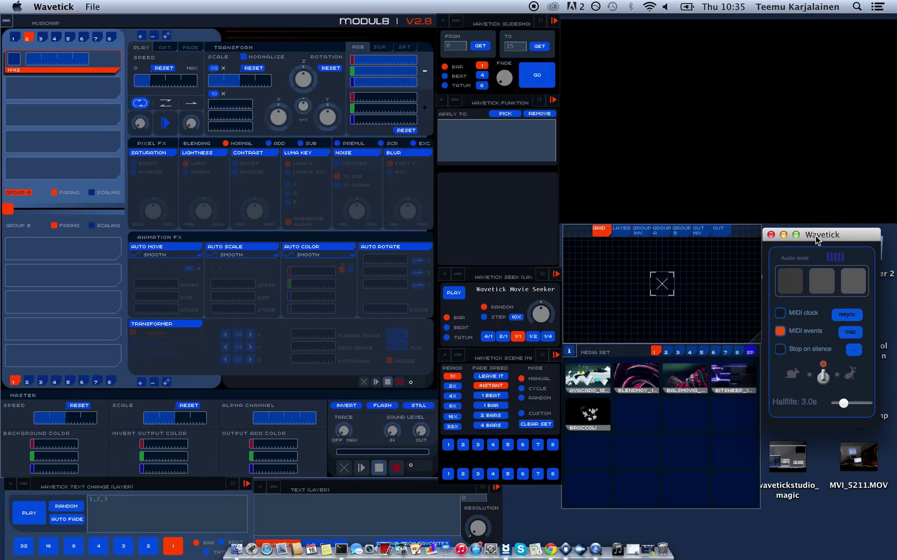
pyautogui.click(825, 379)
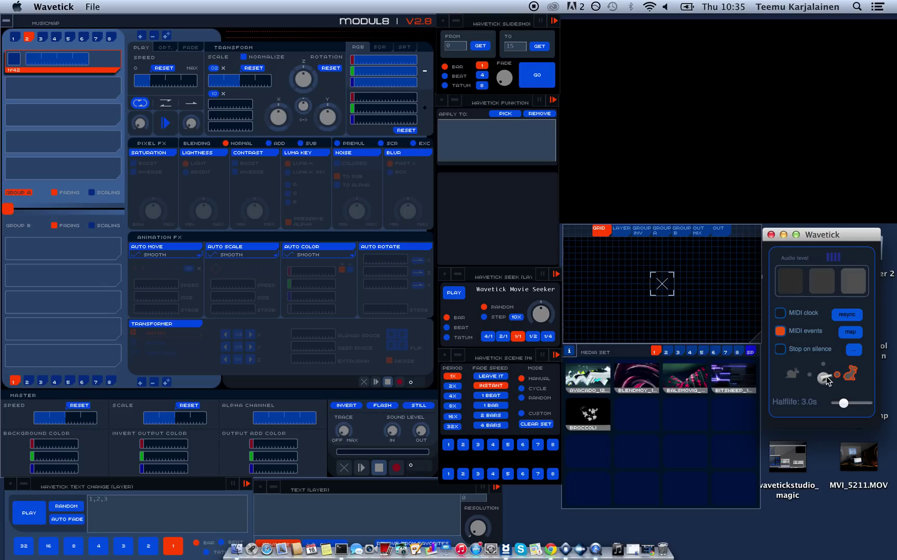
# Select and delete the placeholder '1,2,3' in the Wavetick Text Change word box
pyautogui.click(141, 508)
pyautogui.click(140, 506)
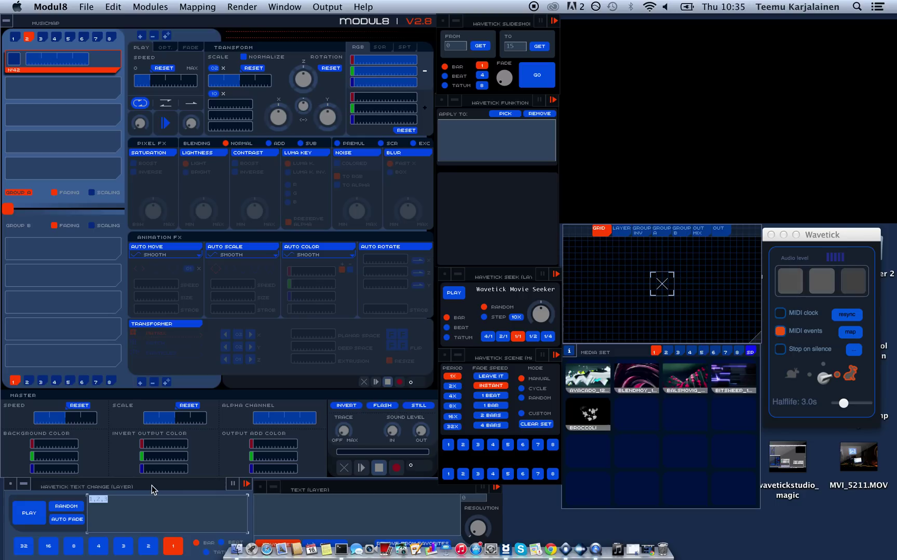
pyautogui.press('BackSpace')
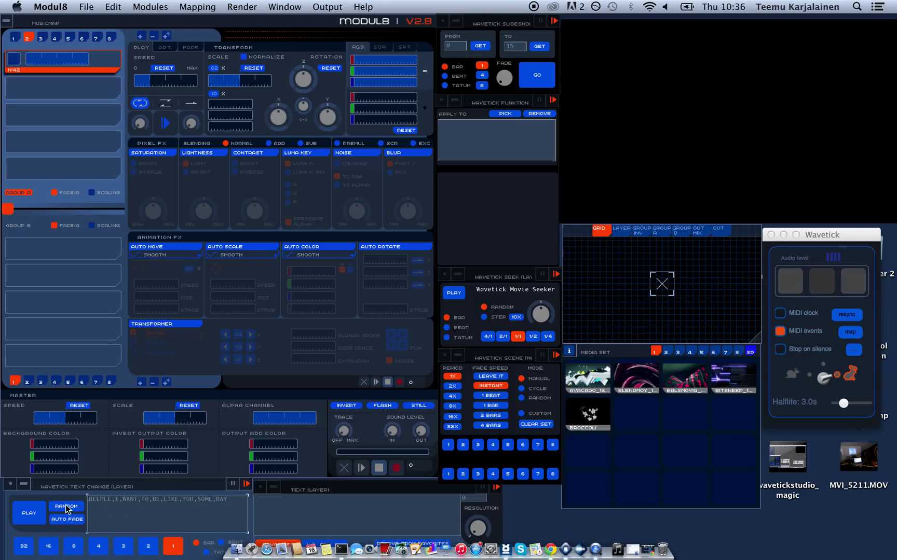
# Start the lyric words cycling and raise the Text layer panel to reach its fonts
pyautogui.click(42, 509)
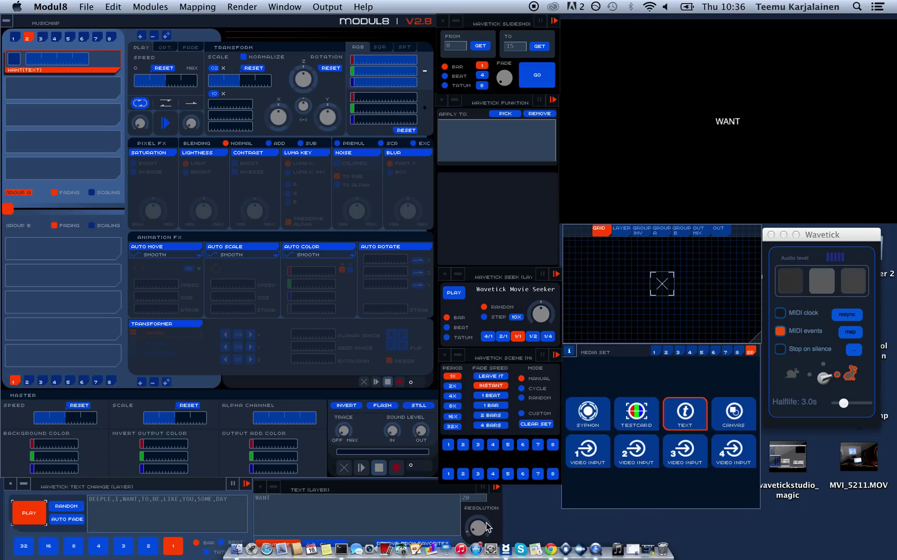
pyautogui.click(433, 491)
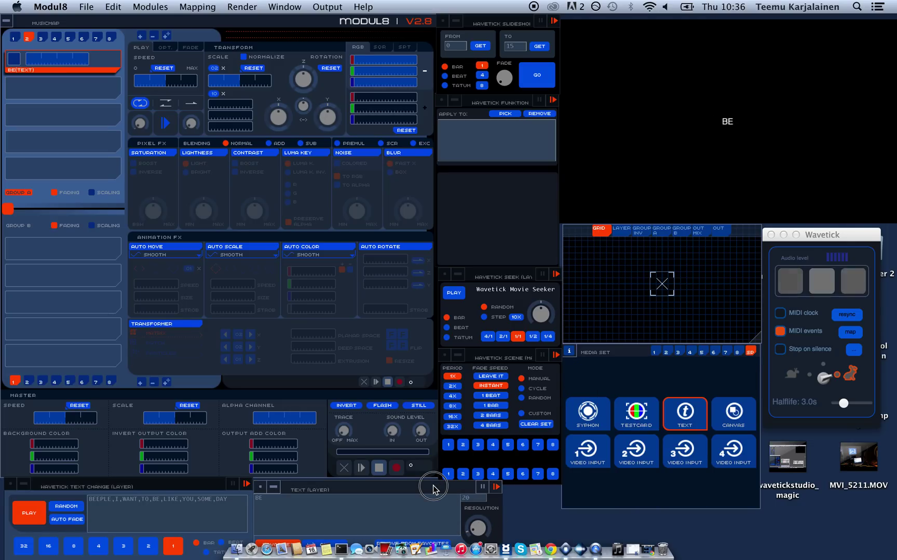
pyautogui.moveTo(434, 490); pyautogui.dragTo(432, 401)
# Enlarge the lyric text, set it to HelveticaNeue-Bold, and move the panels back
pyautogui.moveTo(479, 443); pyautogui.dragTo(479, 418)
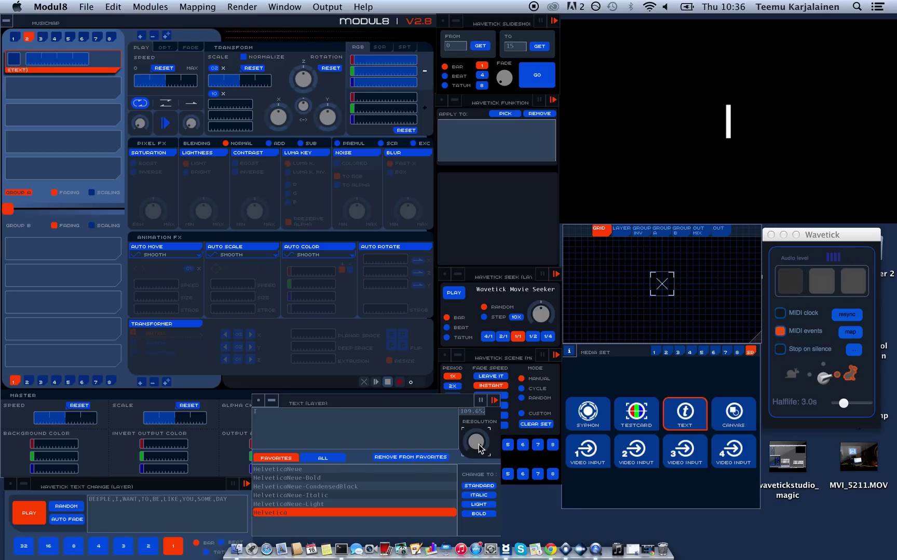
pyautogui.click(334, 478)
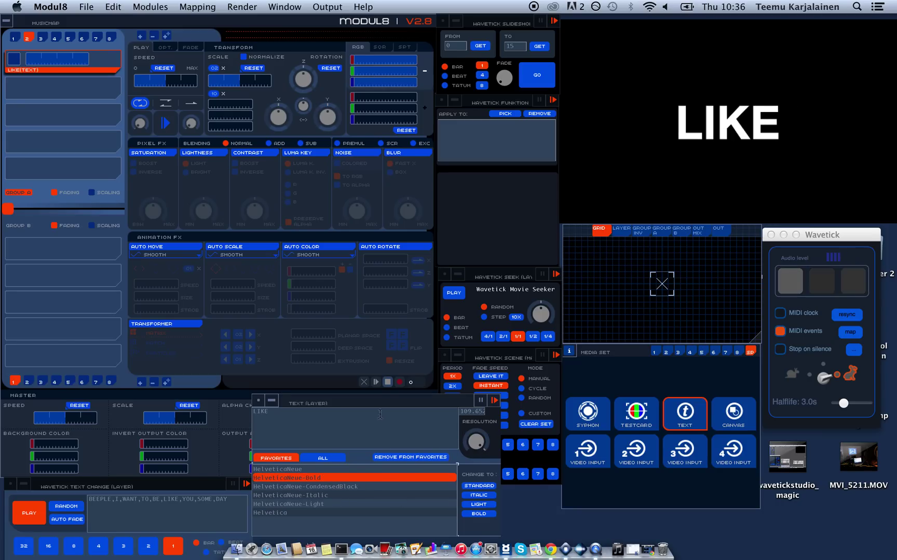
pyautogui.moveTo(377, 402); pyautogui.dragTo(383, 494)
pyautogui.moveTo(212, 489); pyautogui.dragTo(230, 436)
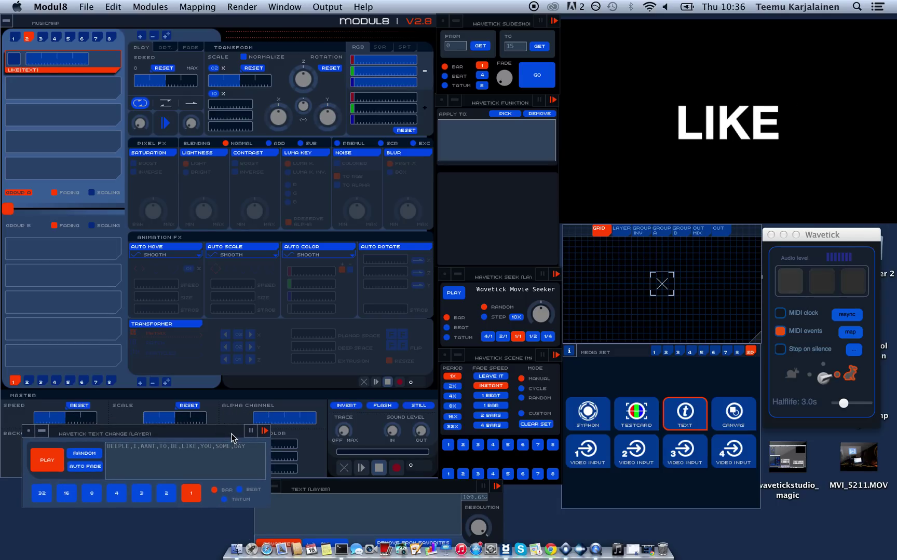
# Try beat and four-bar divisions, then set Text Change to advance a word every bar
pyautogui.click(239, 490)
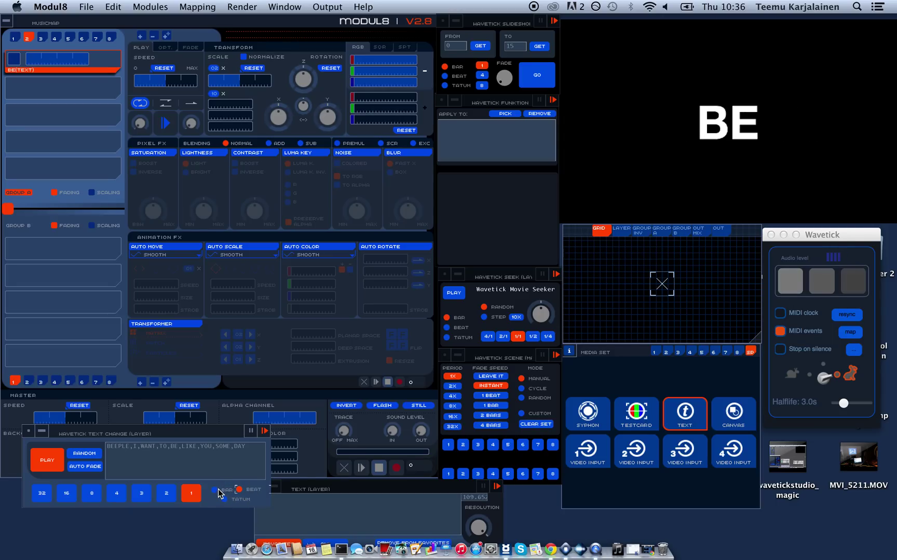
pyautogui.click(217, 491)
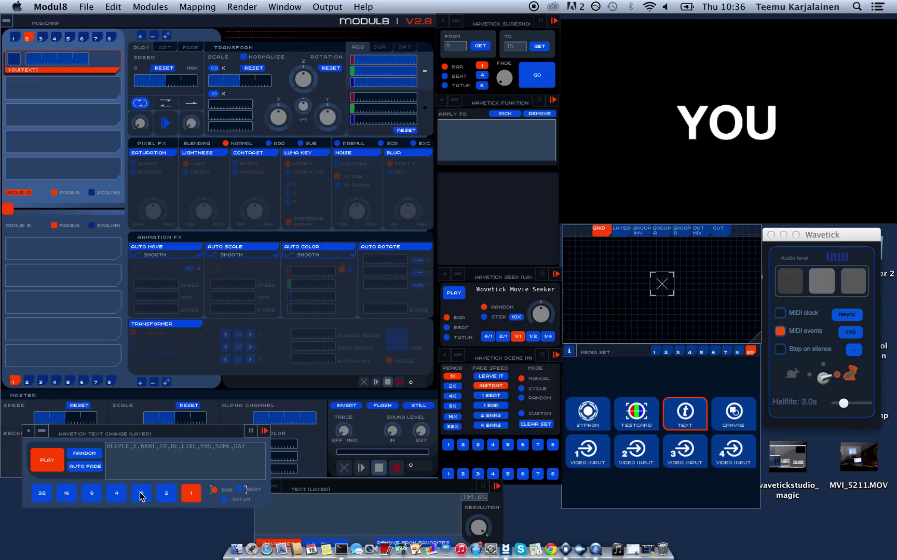
pyautogui.click(123, 494)
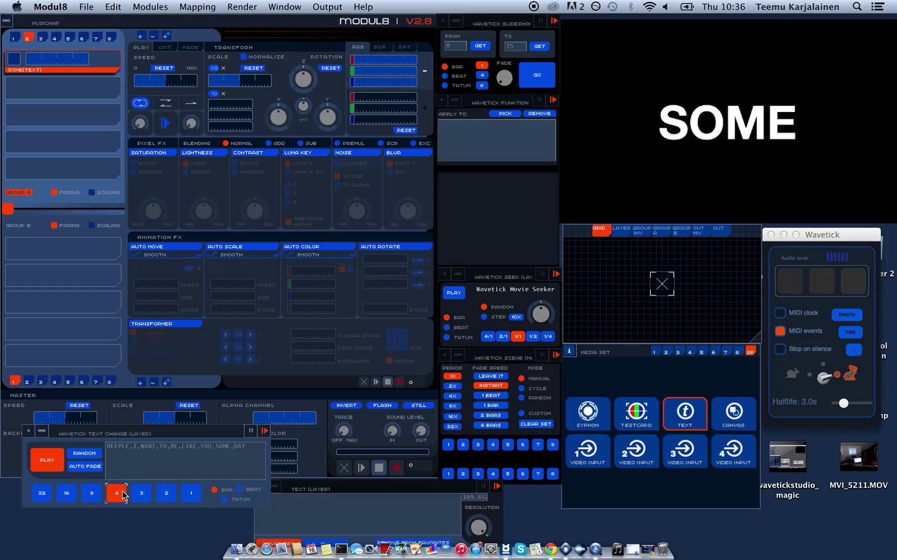
pyautogui.moveTo(147, 435); pyautogui.dragTo(123, 494)
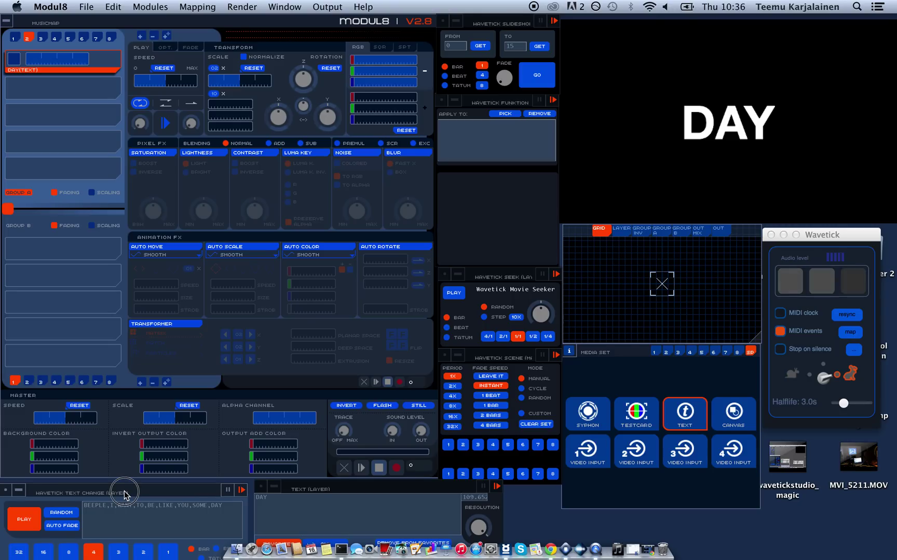
pyautogui.moveTo(124, 494); pyautogui.dragTo(125, 458)
pyautogui.click(171, 517)
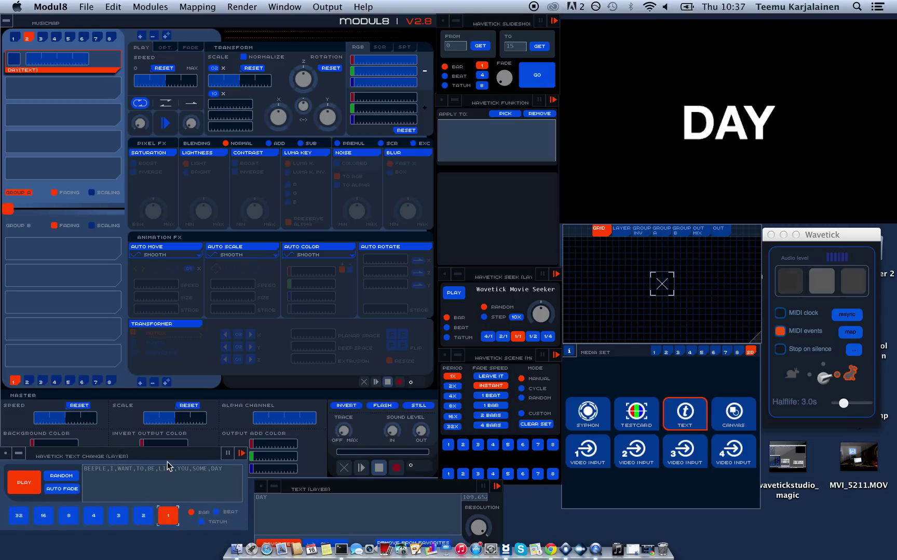
pyautogui.moveTo(168, 464); pyautogui.dragTo(167, 498)
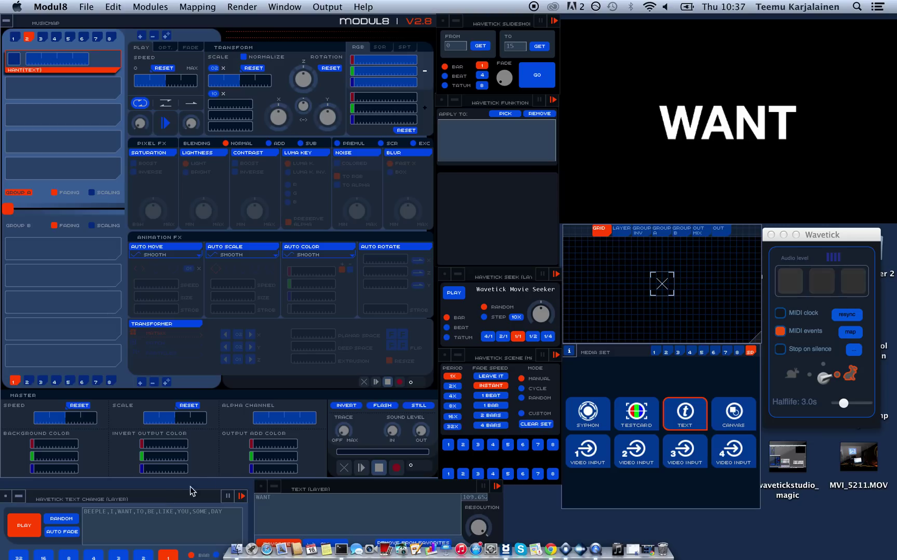
# Add a layer below the text and load the AVACADO clip from media set 1
pyautogui.click(92, 95)
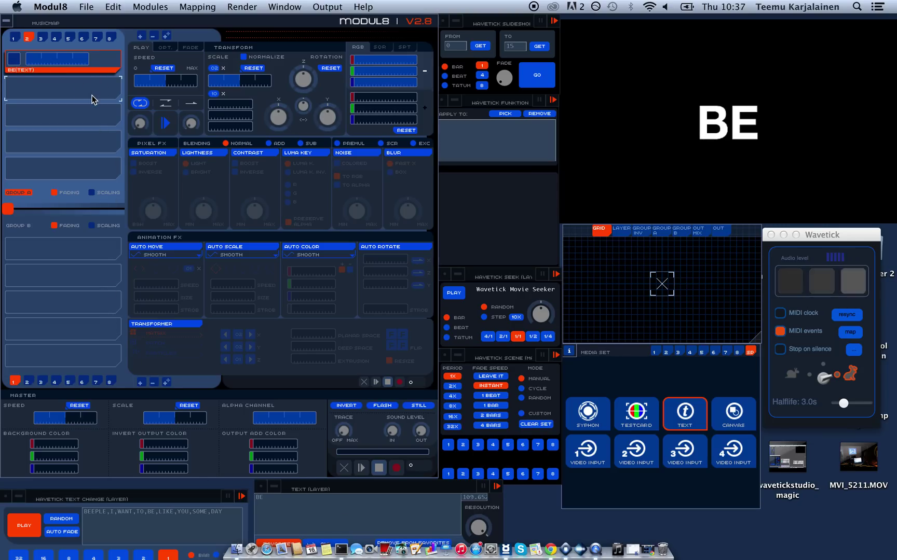
pyautogui.click(141, 383)
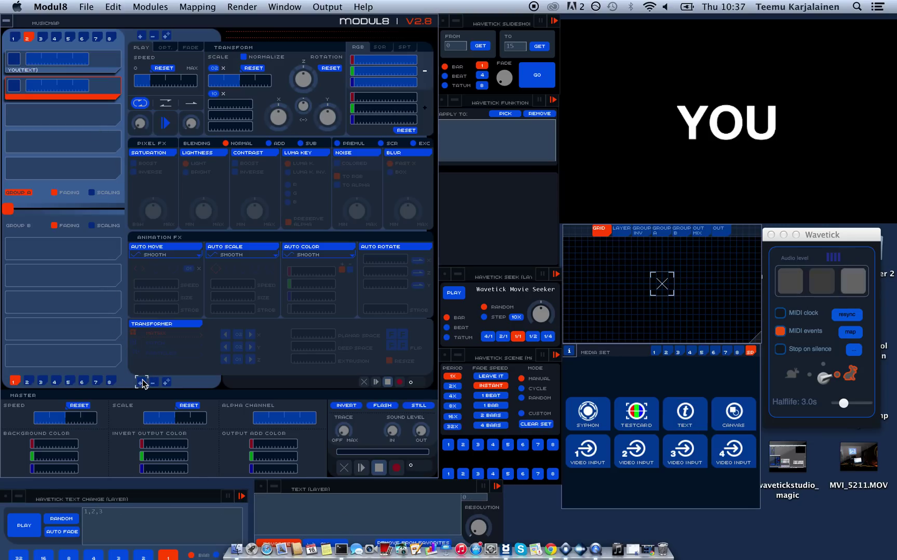
pyautogui.click(658, 352)
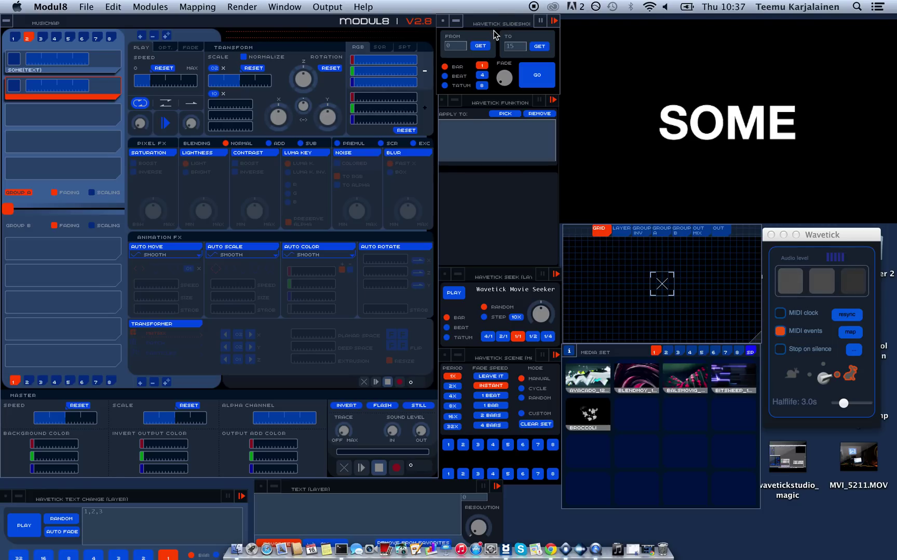
pyautogui.click(595, 381)
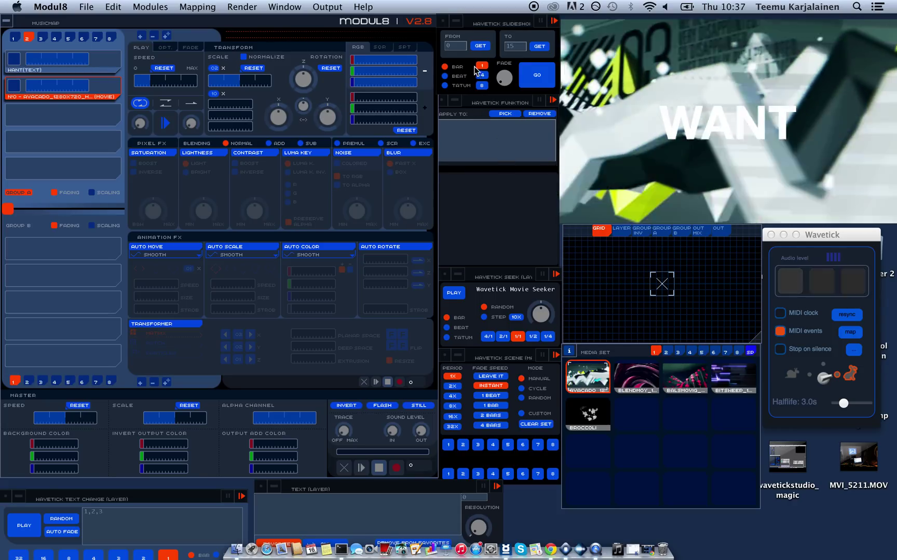
# Set the slideshow from AVACADO to BITSHEEP with GET and start it with GO
pyautogui.click(479, 46)
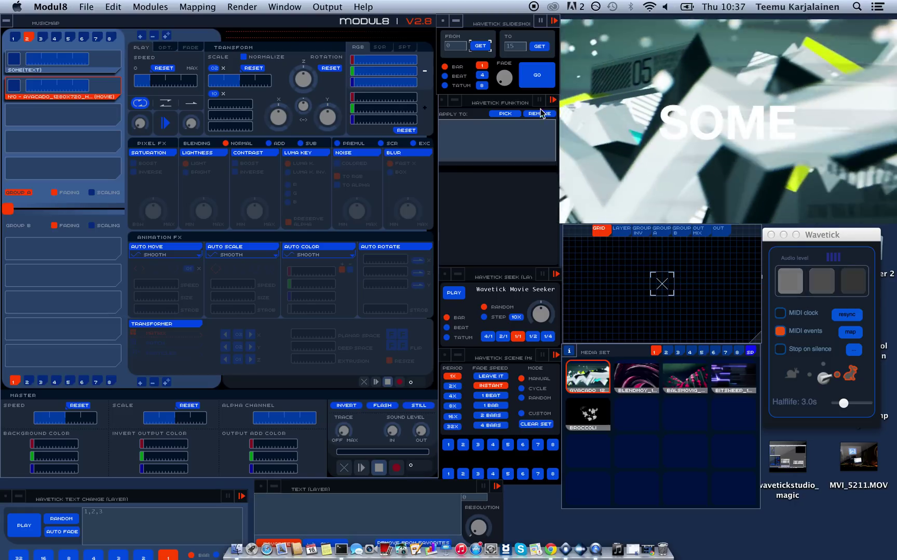
pyautogui.click(724, 377)
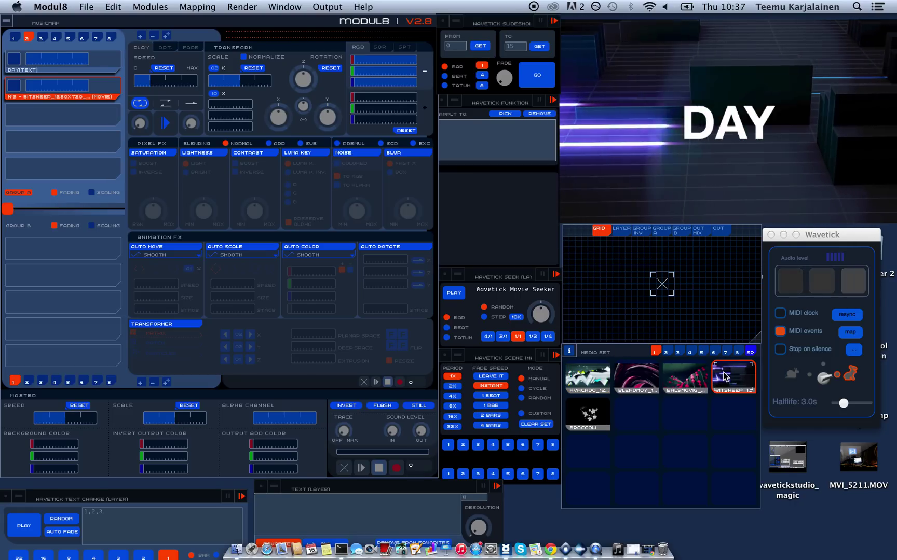
pyautogui.click(539, 47)
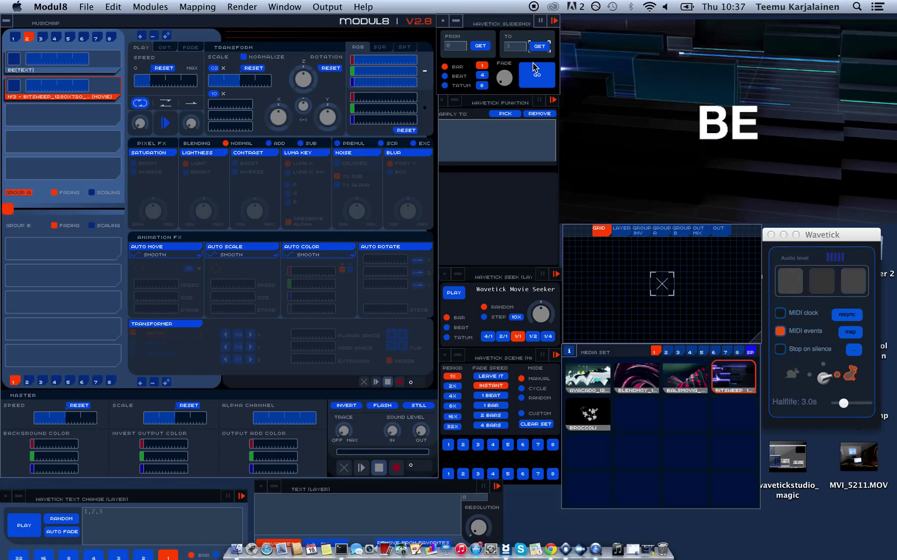
pyautogui.click(537, 76)
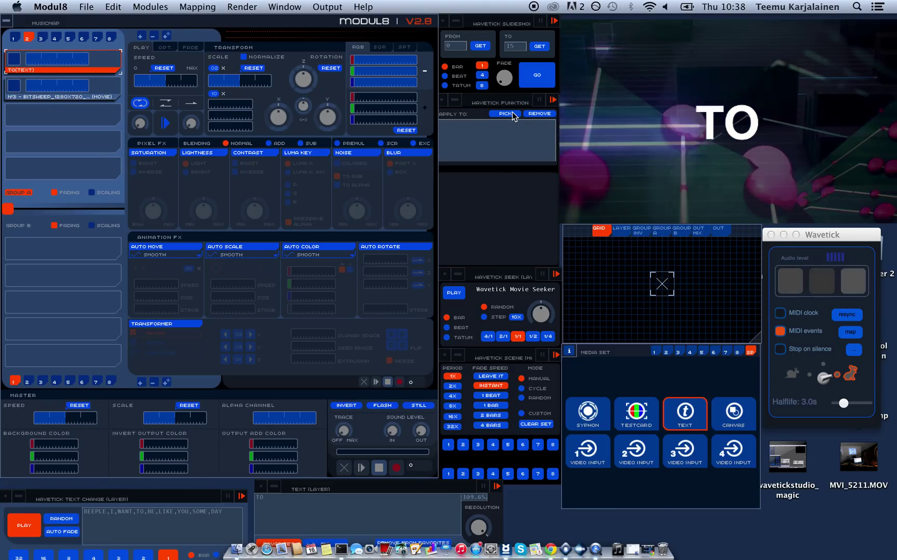
# Pick the text layer's Blur knob as the Wavetick Function target, adding blurLevel
pyautogui.click(513, 114)
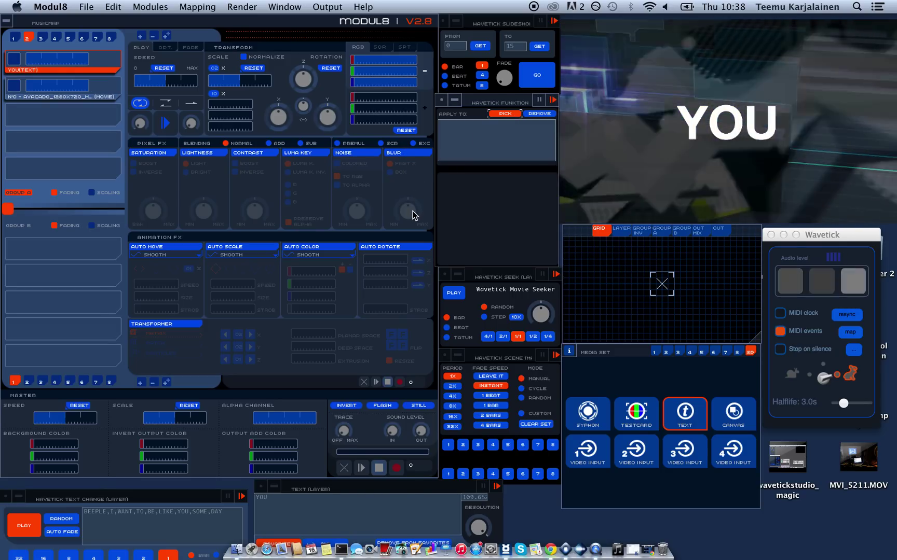
pyautogui.click(411, 211)
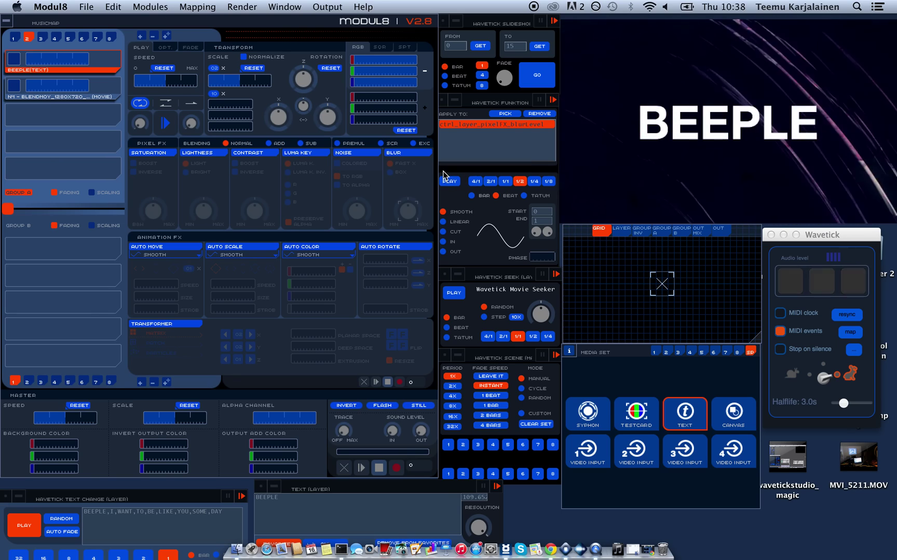
# Run the blur function, enable BLUR on the text layer, and lower its end value to 0.056
pyautogui.click(450, 181)
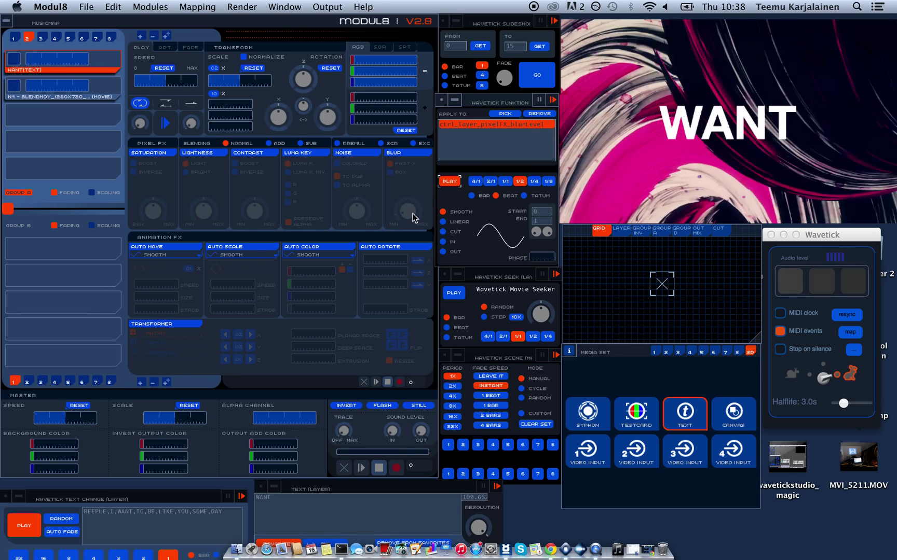
pyautogui.click(410, 154)
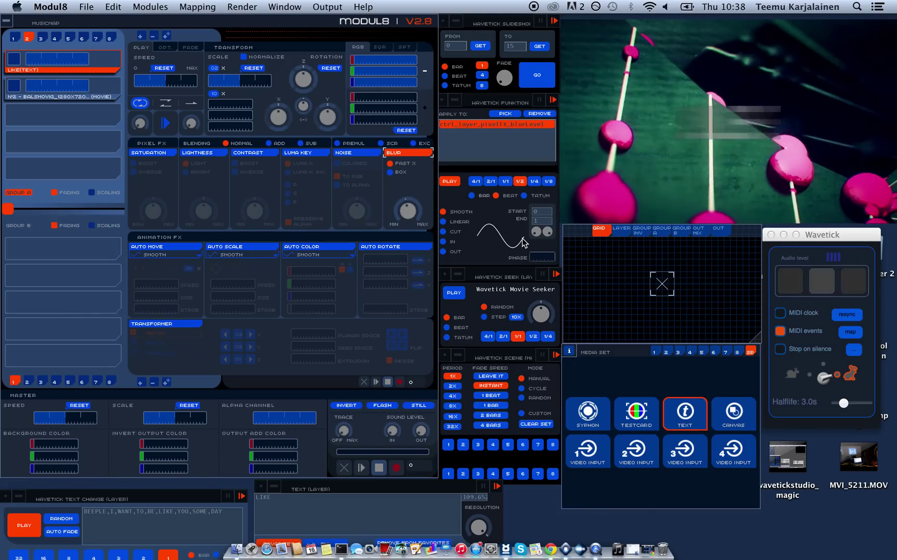
pyautogui.click(547, 233)
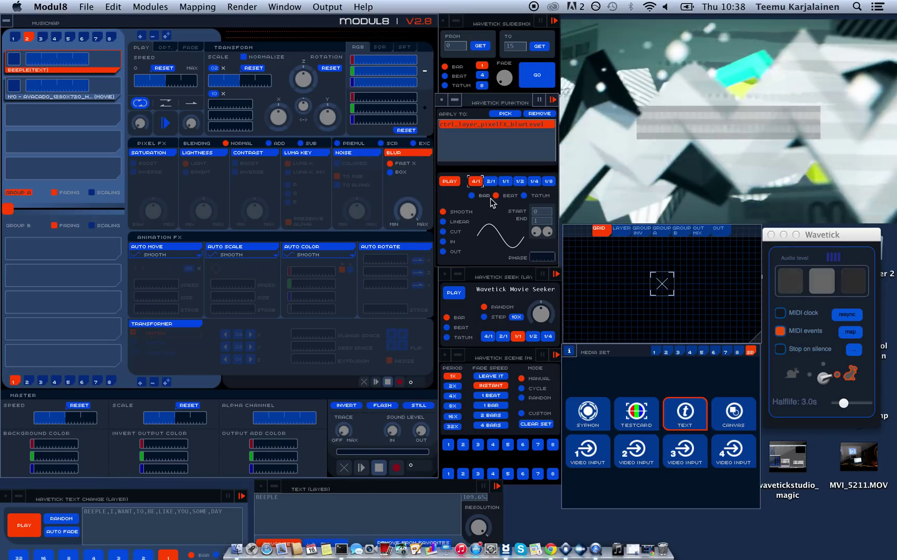
pyautogui.click(547, 233)
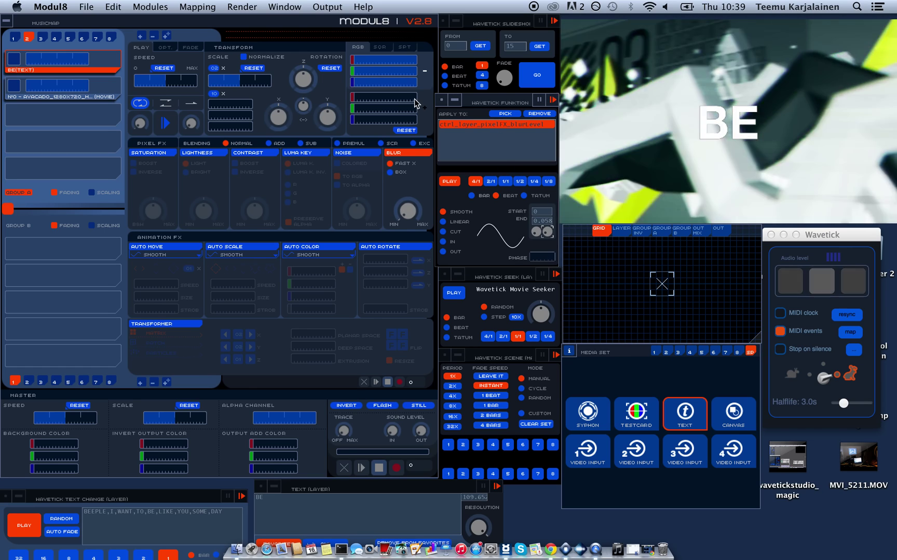
# Replace the trial red channel with the green channel (modulateG) as a function target and run it
pyautogui.click(514, 114)
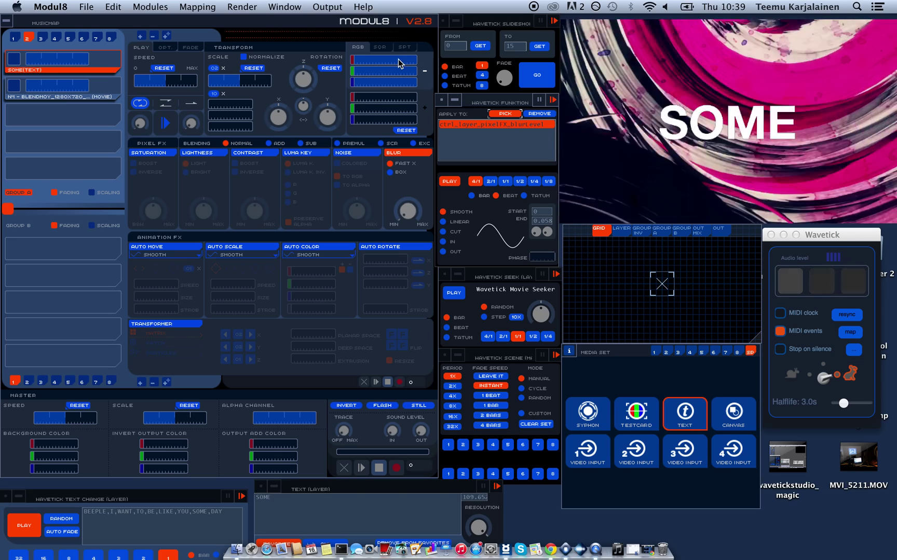
pyautogui.click(398, 62)
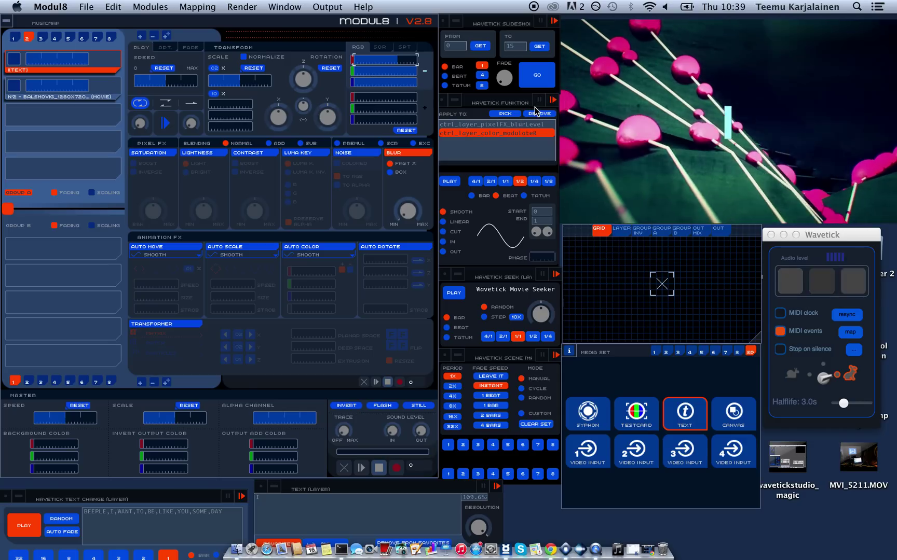
pyautogui.click(541, 114)
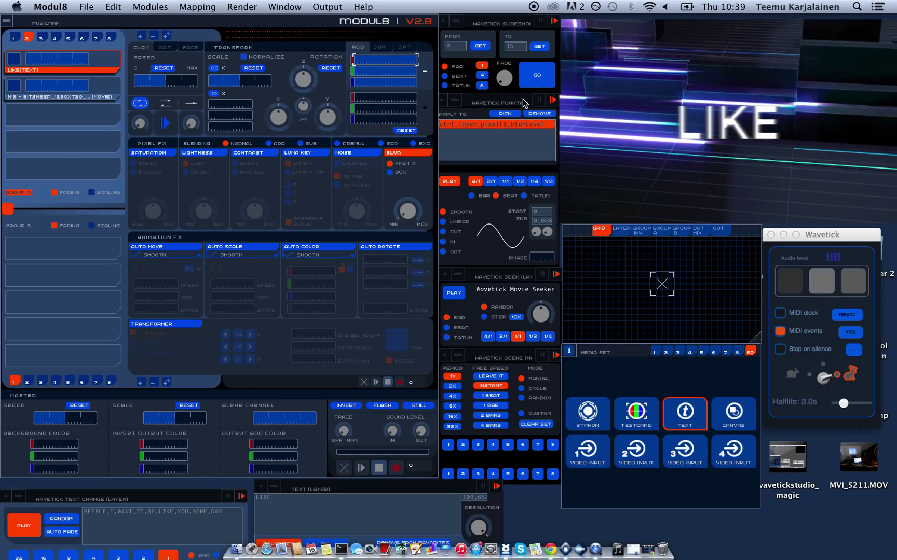
pyautogui.click(509, 114)
pyautogui.click(391, 82)
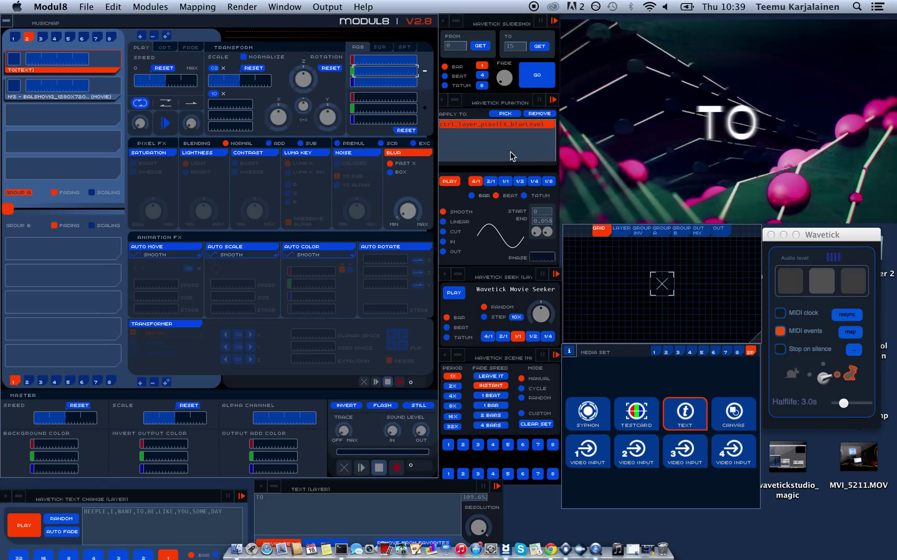
pyautogui.click(512, 114)
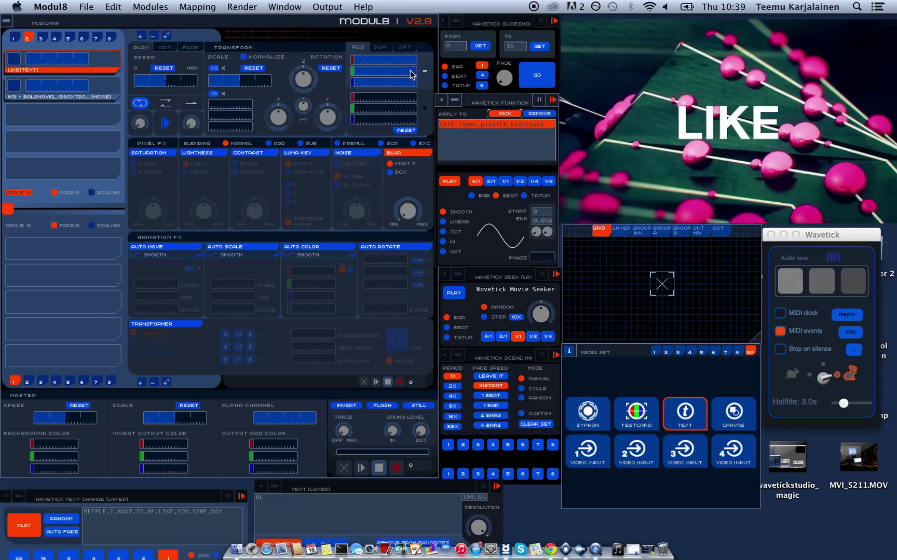
pyautogui.click(410, 73)
pyautogui.click(450, 182)
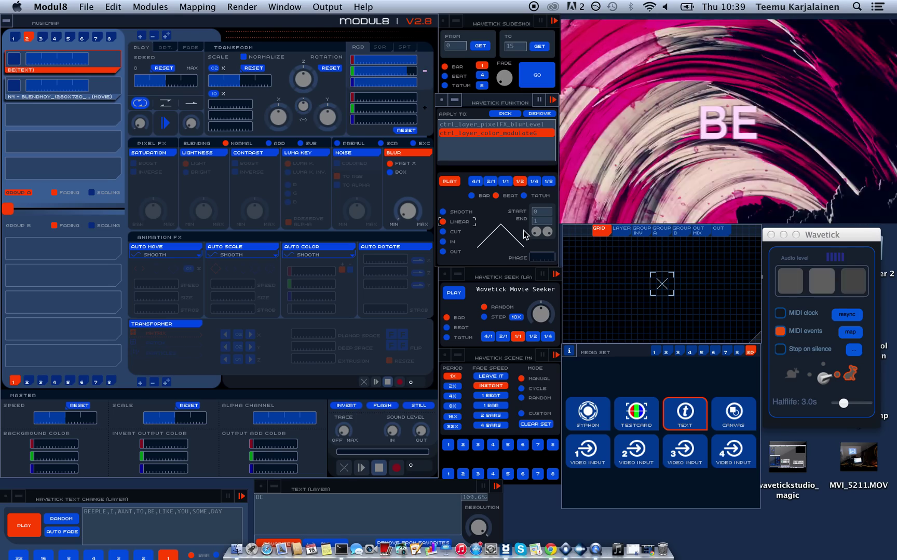
# Give the colour function a 2/1 rate, a LINEAR curve after trying CUT, and a 0.636 start value
pyautogui.click(488, 182)
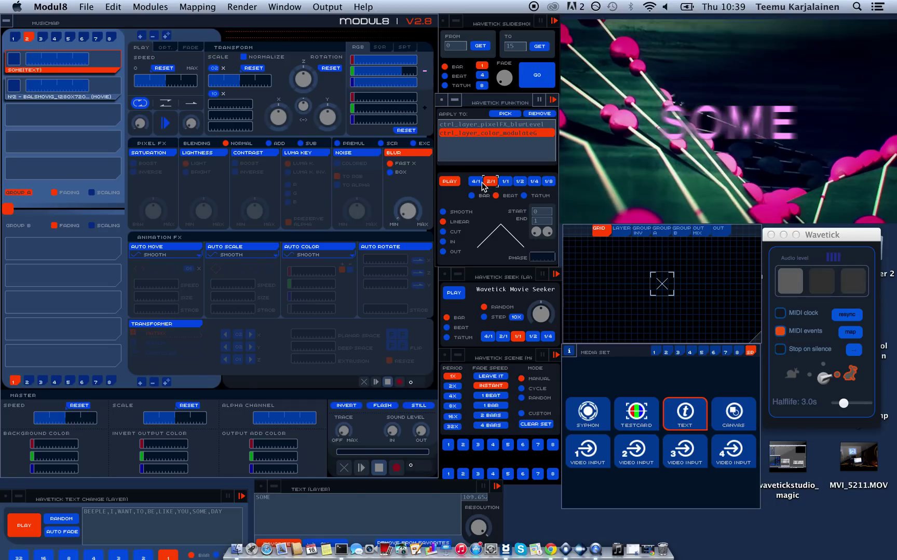
pyautogui.click(455, 233)
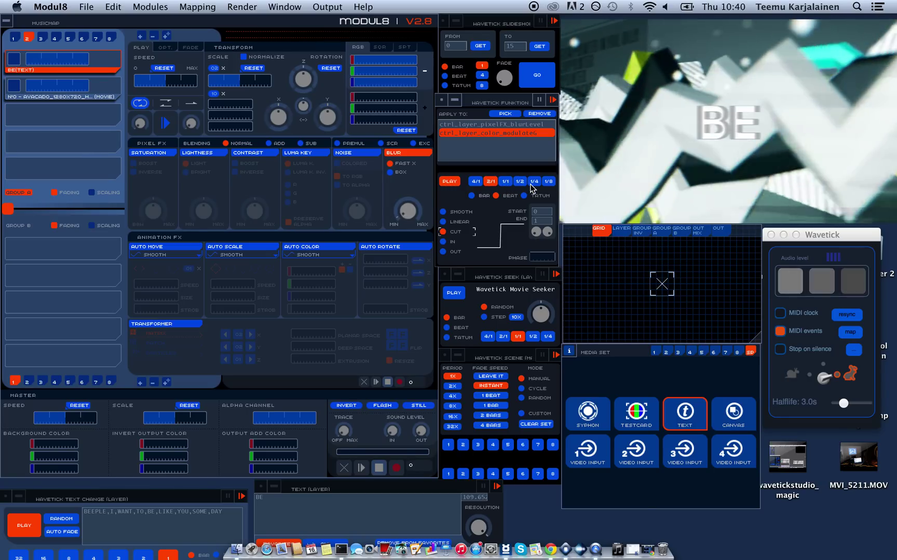
pyautogui.click(460, 222)
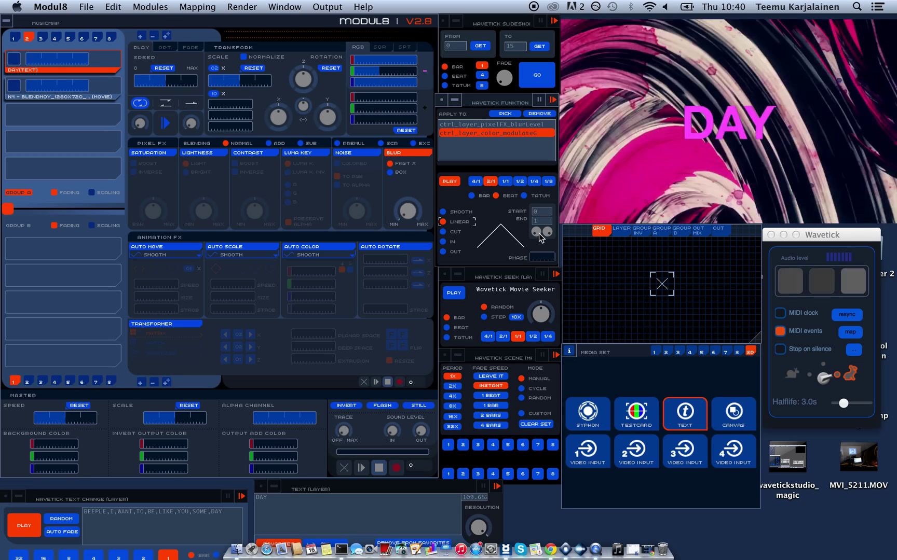
pyautogui.click(536, 232)
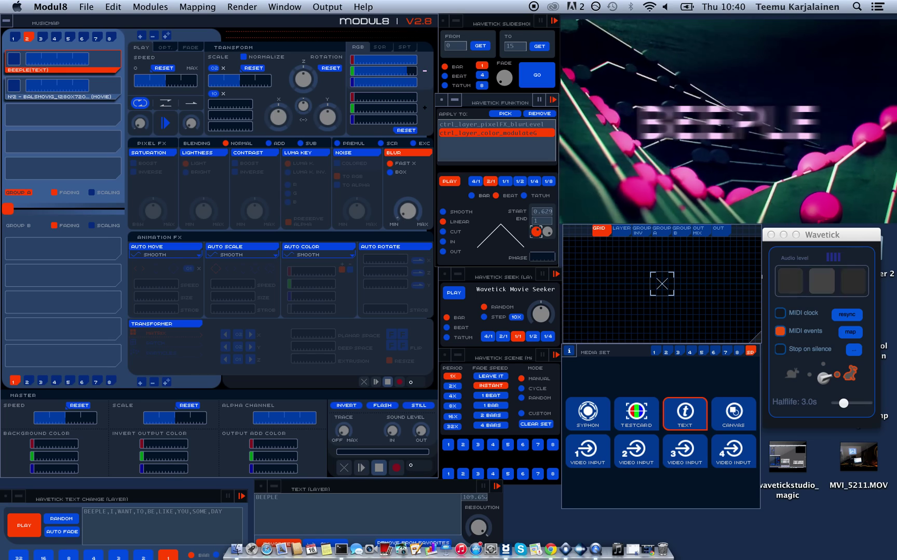
pyautogui.moveTo(536, 232); pyautogui.dragTo(540, 238)
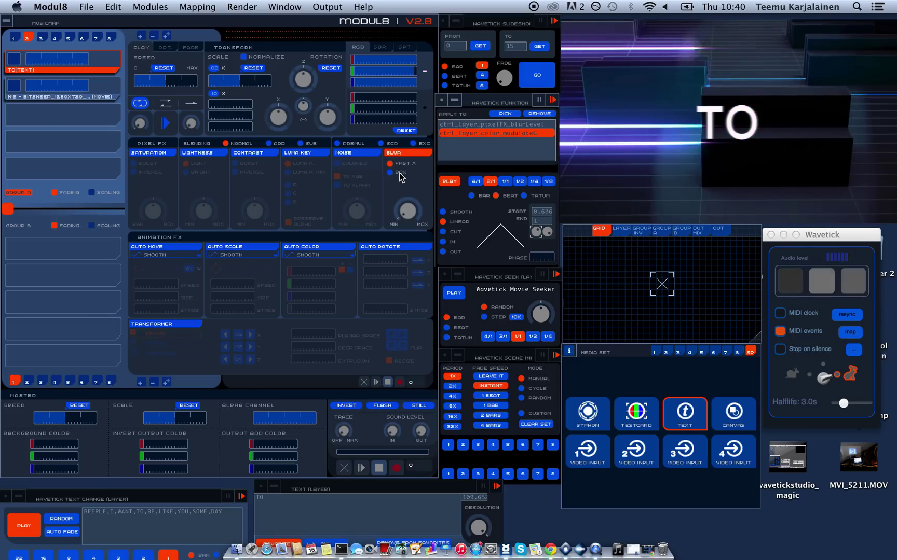
# Switch the blur type to Box and route the Wavetick sine function to ctrl_layer_pixelFX_blurLevel
pyautogui.click(401, 177)
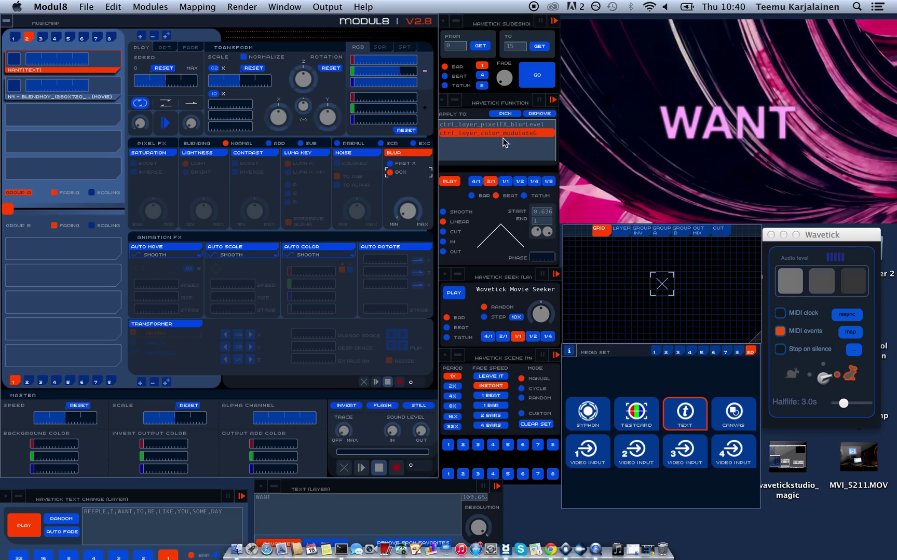
pyautogui.click(544, 124)
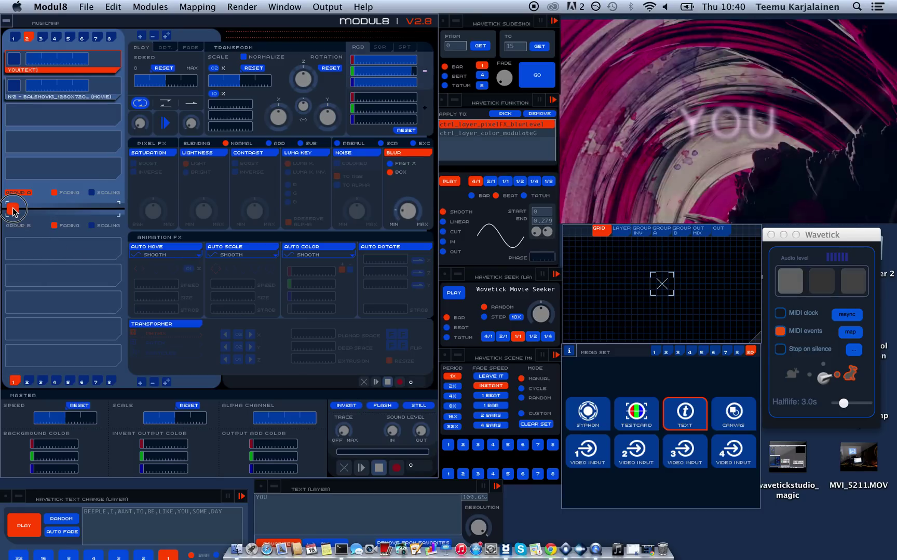
# Crossfade the output to Group B and add a new layer in an empty Group B slot
pyautogui.moveTo(10, 210); pyautogui.dragTo(188, 224)
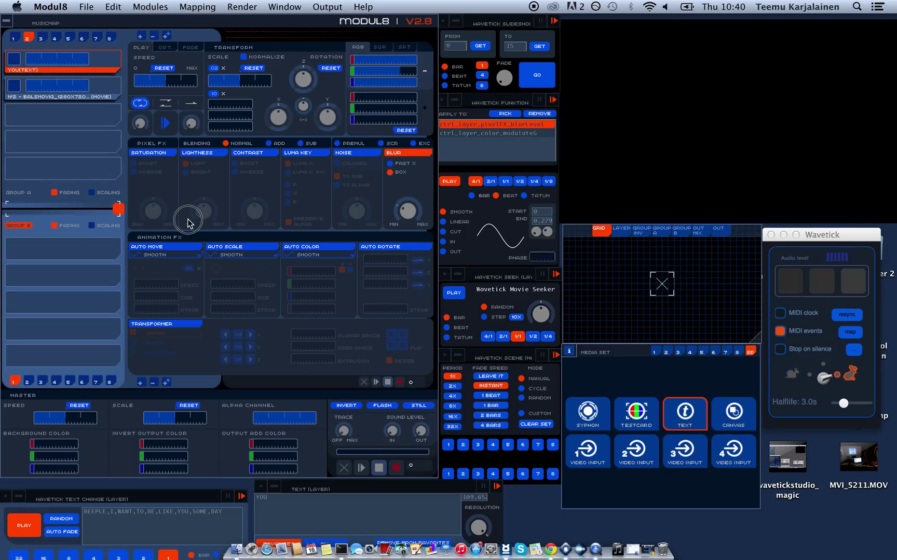
pyautogui.click(40, 251)
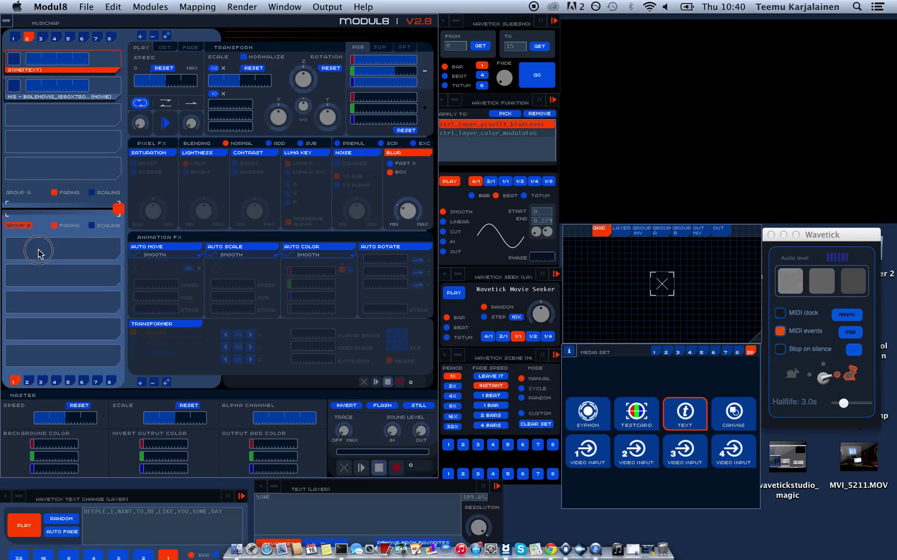
pyautogui.click(143, 383)
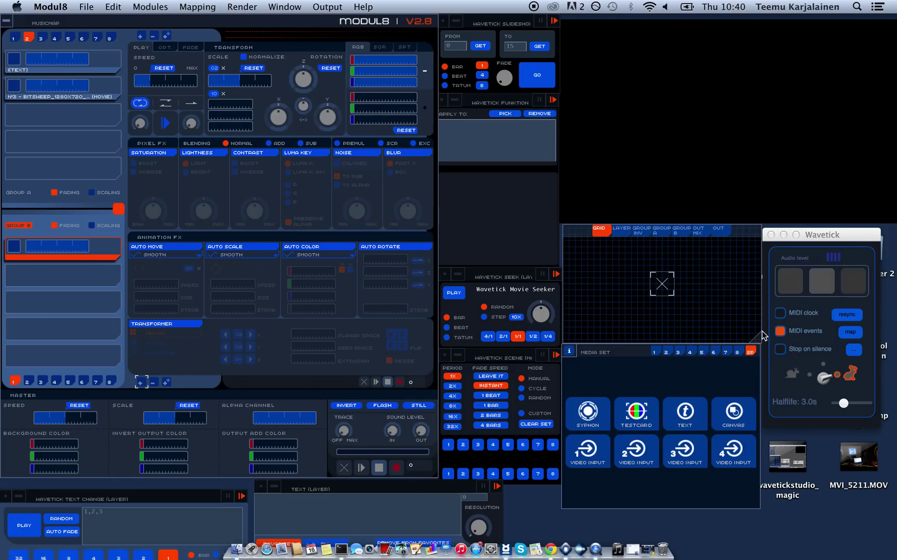
# Load the BROCCOLI clip from media set 1 into the new Group B layer
pyautogui.click(667, 352)
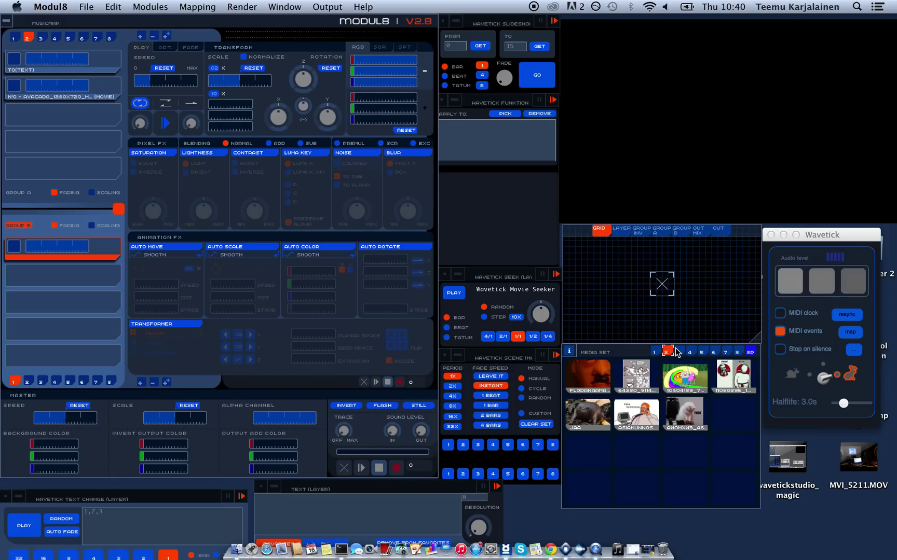
pyautogui.click(678, 352)
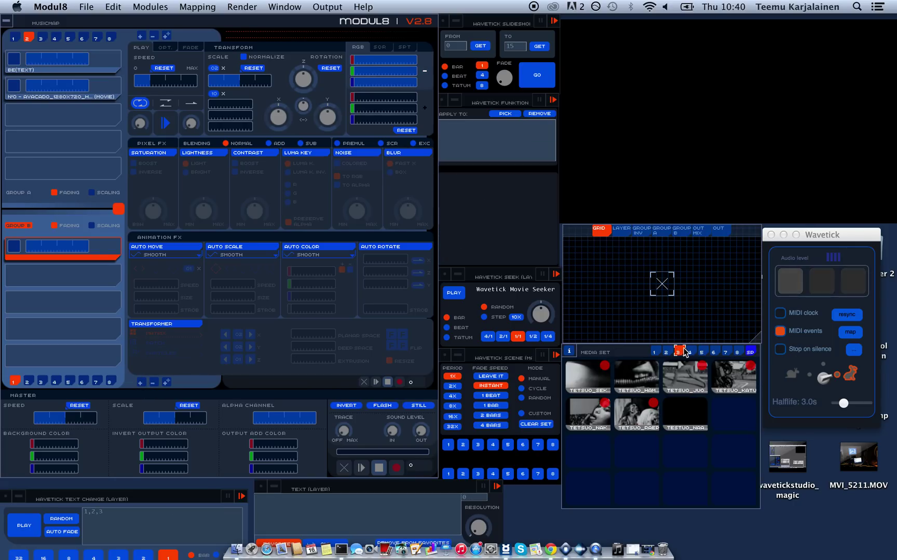
pyautogui.click(700, 352)
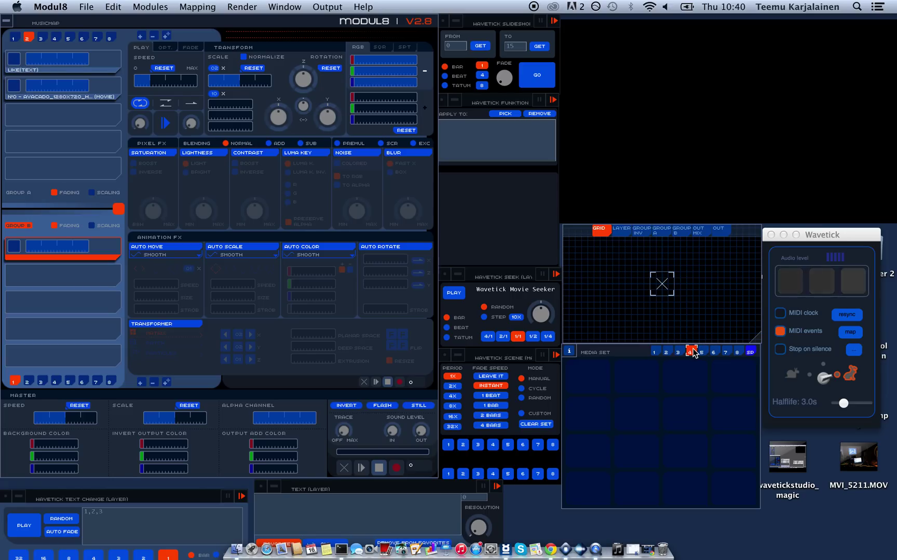
pyautogui.click(676, 352)
pyautogui.click(665, 352)
pyautogui.click(654, 352)
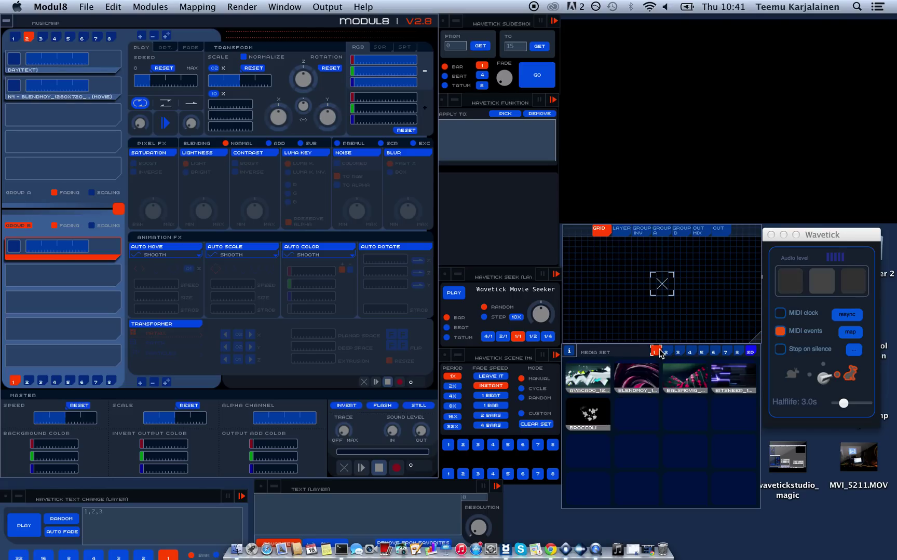
pyautogui.click(596, 415)
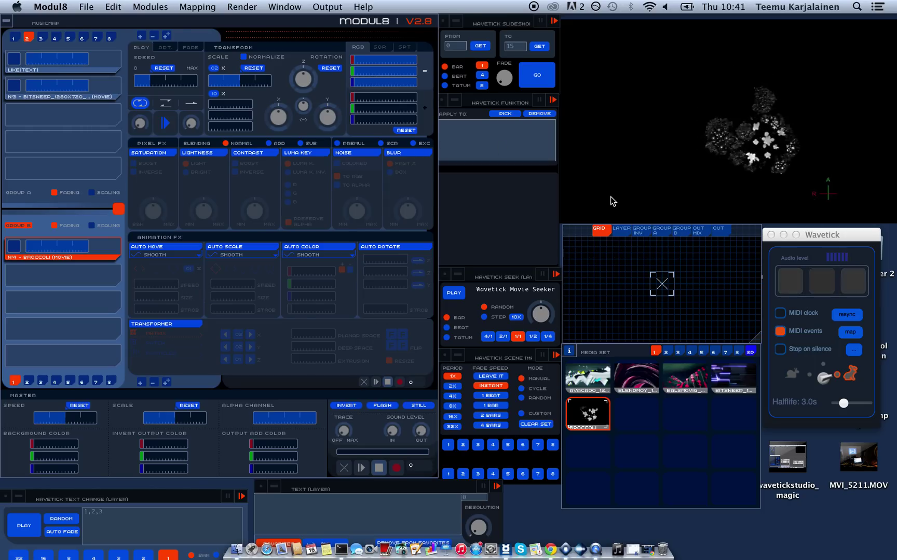
# Run the Movie Seeker on Broccoli in STEP mode on every BEAT, tuning step amount and layer speed
pyautogui.click(454, 294)
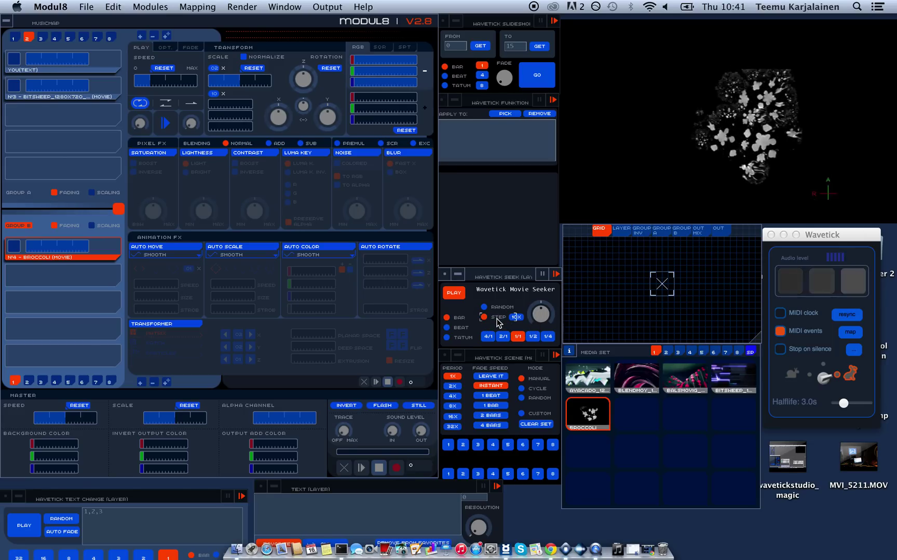
pyautogui.click(541, 315)
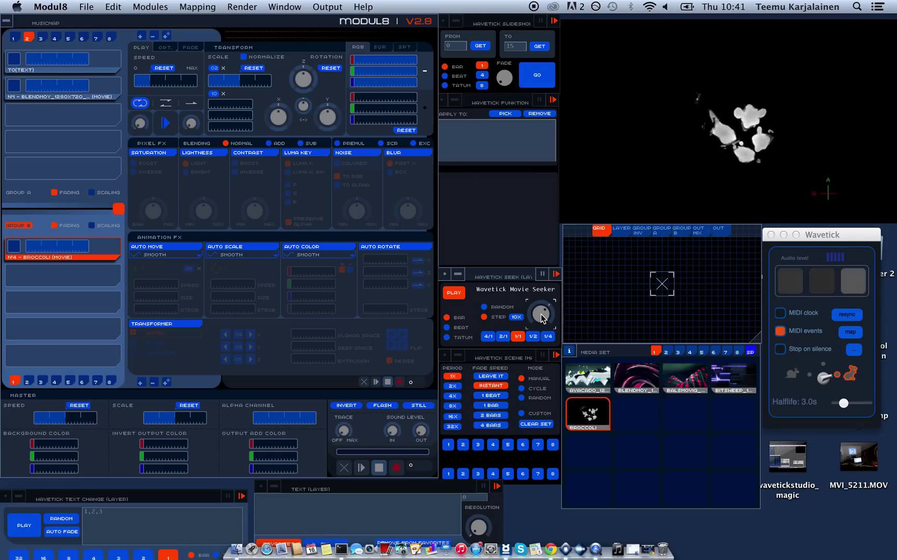
pyautogui.click(460, 331)
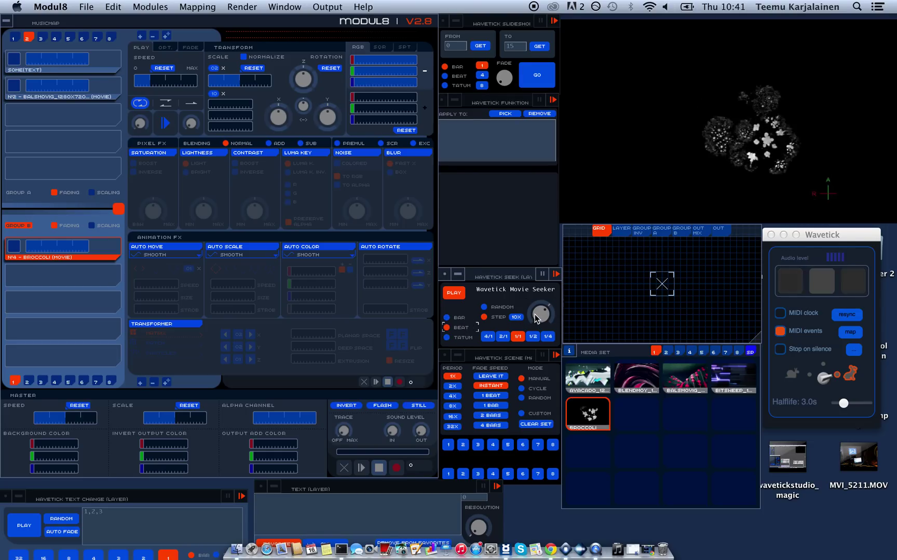
pyautogui.click(148, 86)
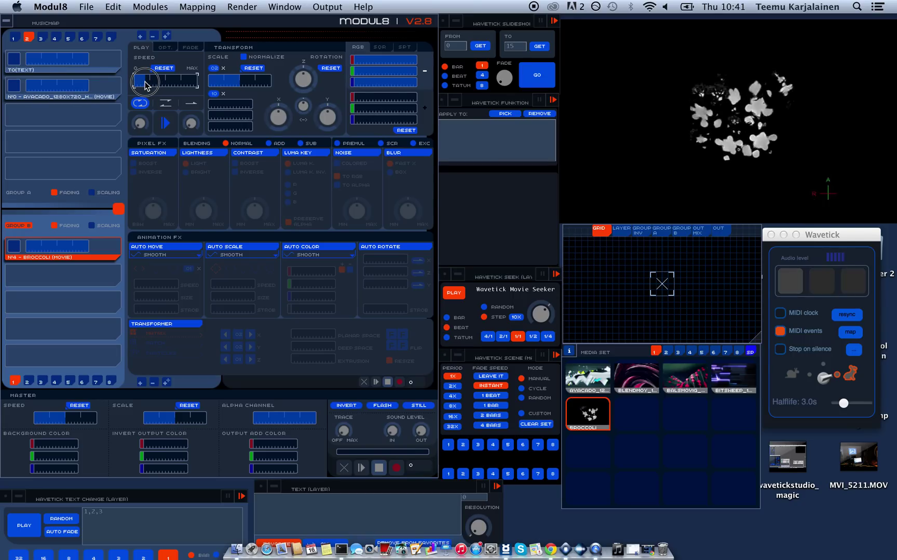
pyautogui.click(540, 313)
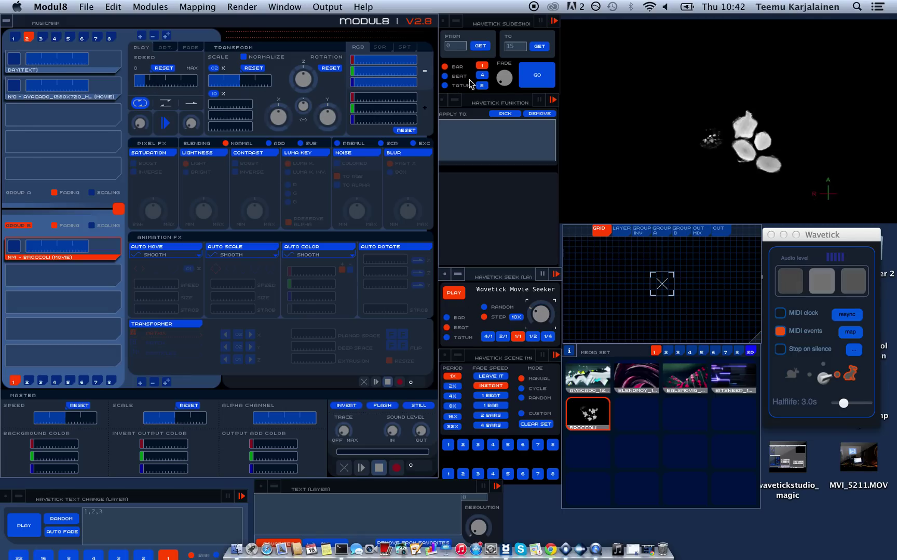
# Search Spotlight for 'GROW' and drag growth.mov into media set 1
pyautogui.click(857, 6)
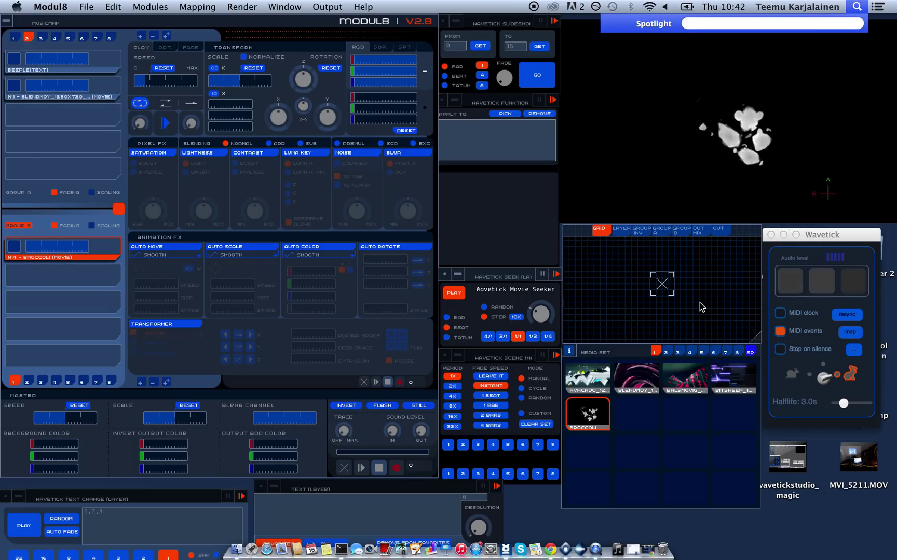
pyautogui.click(666, 351)
pyautogui.click(667, 351)
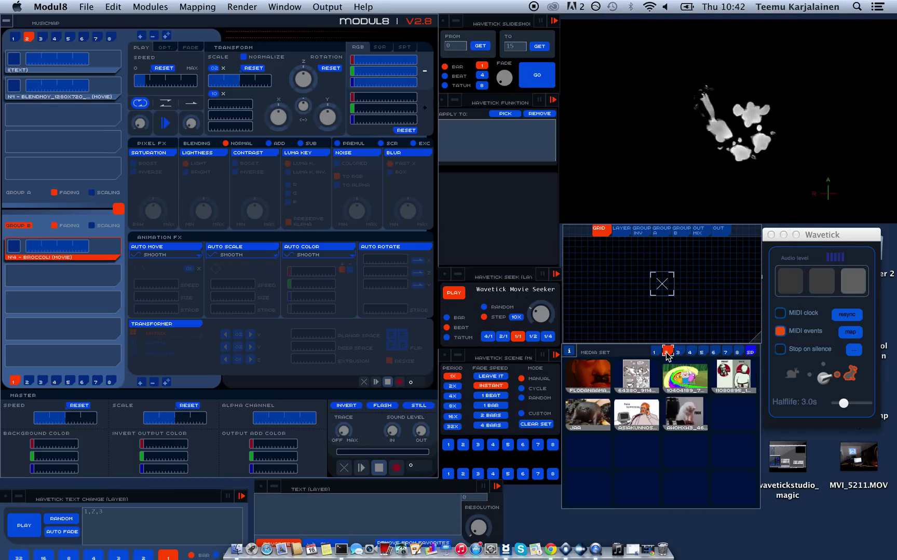
pyautogui.click(689, 353)
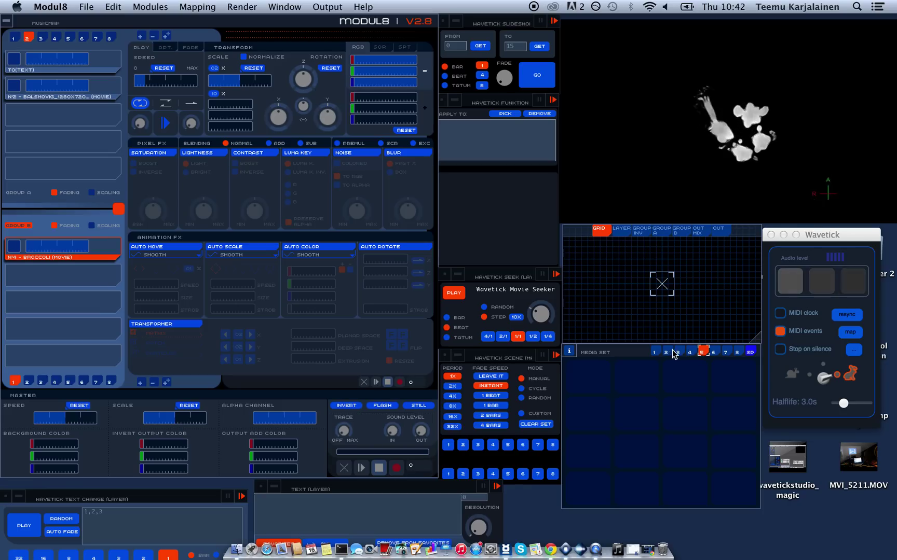
pyautogui.click(655, 351)
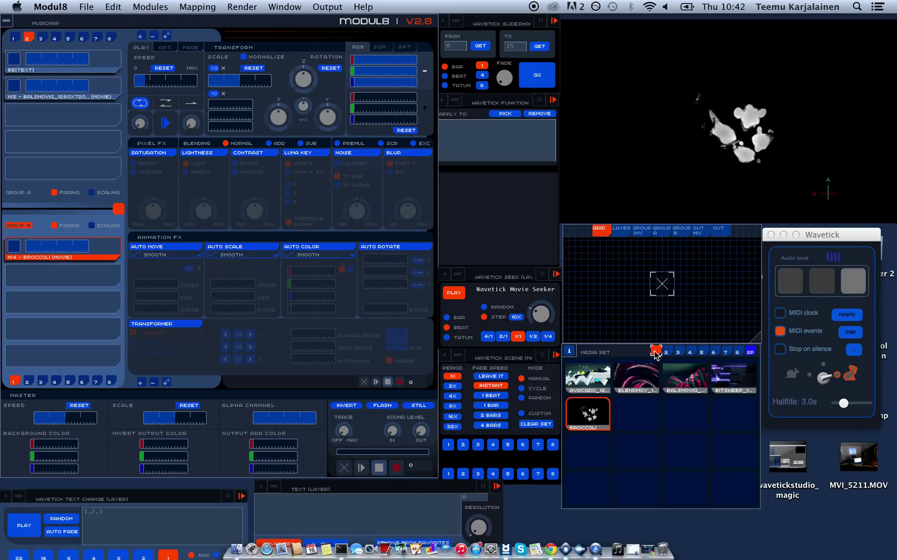
pyautogui.click(857, 6)
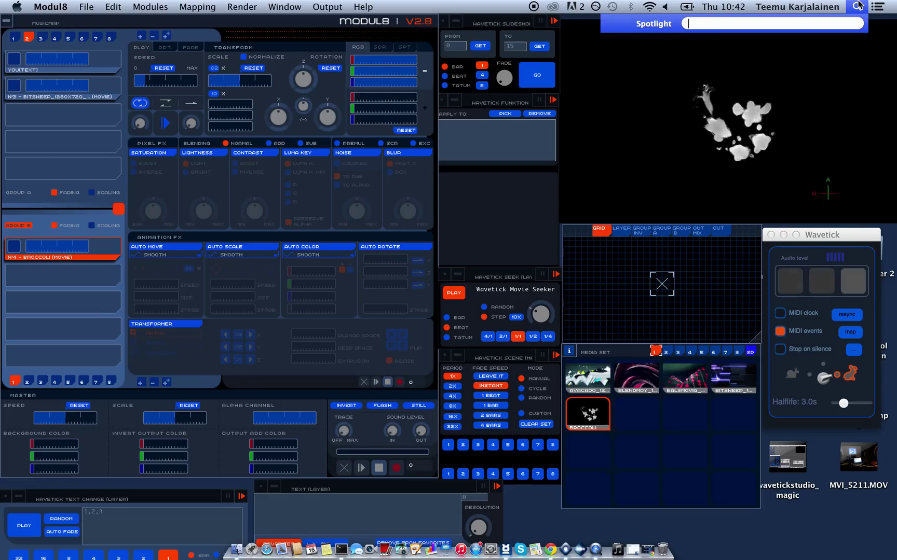
pyautogui.write('GROW')
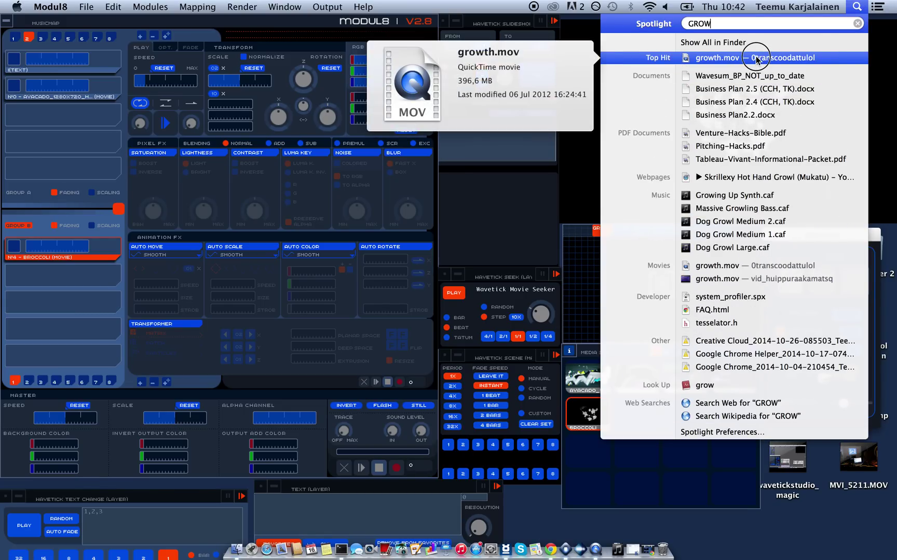
pyautogui.moveTo(758, 57); pyautogui.dragTo(587, 452)
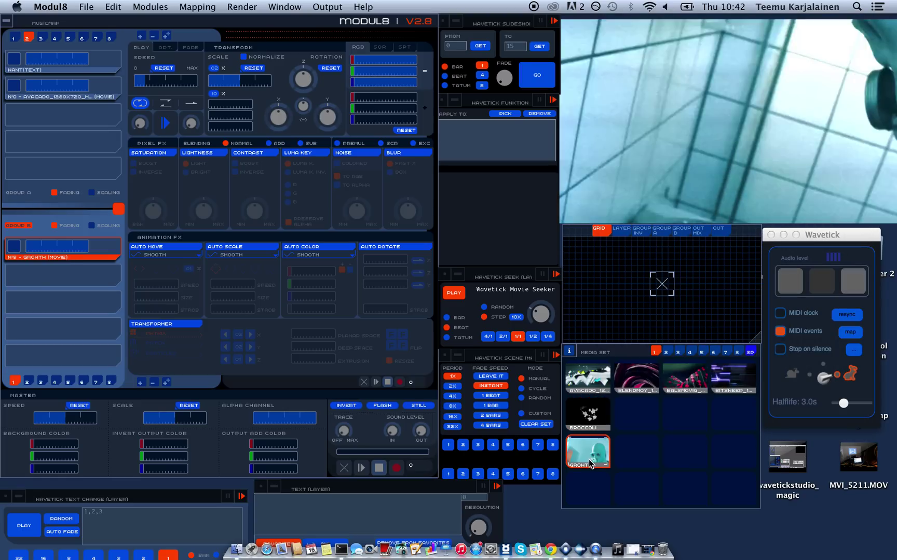
# Switch the Movie Seeker from STEP to RANDOM jumps, triggered on BAR instead of BEAT
pyautogui.click(495, 310)
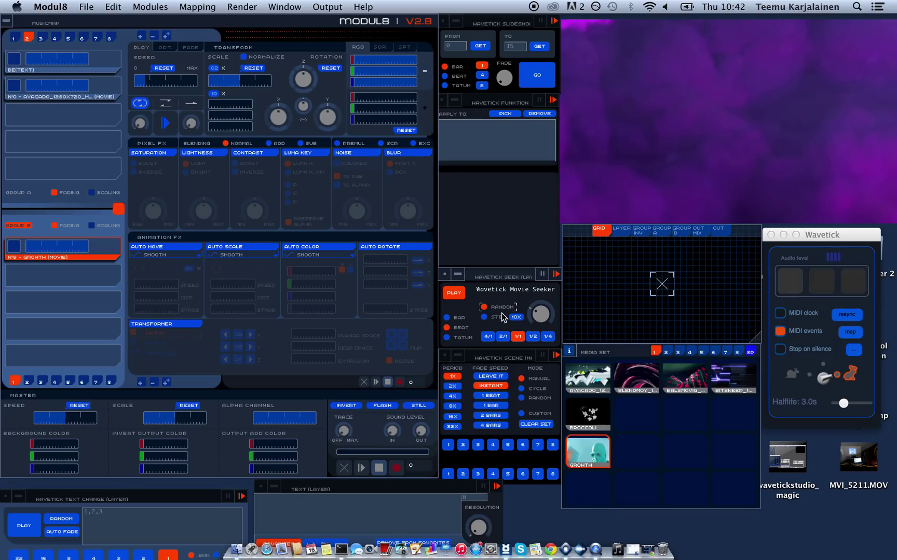
pyautogui.click(461, 318)
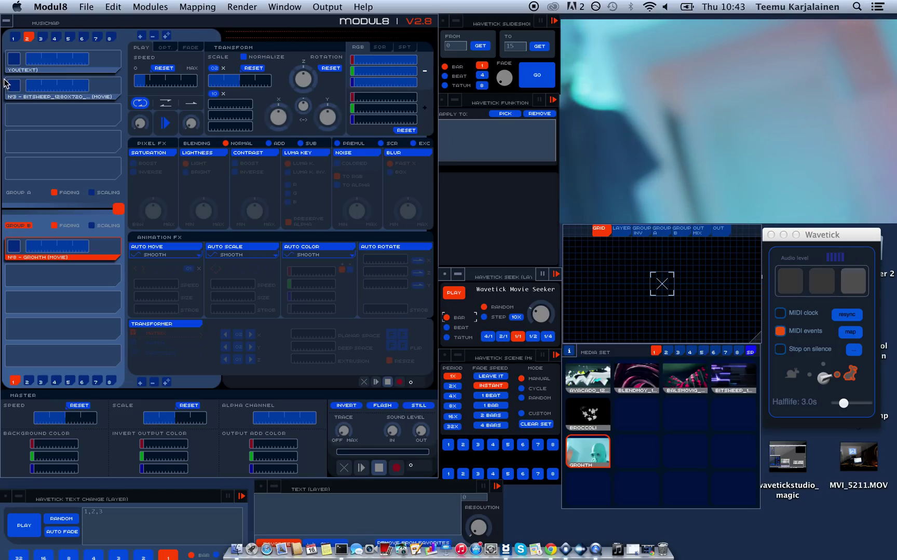
# On scene 3, load TETSUO clips on Group A's top layer and set the slideshow range 32 to 37
pyautogui.click(43, 38)
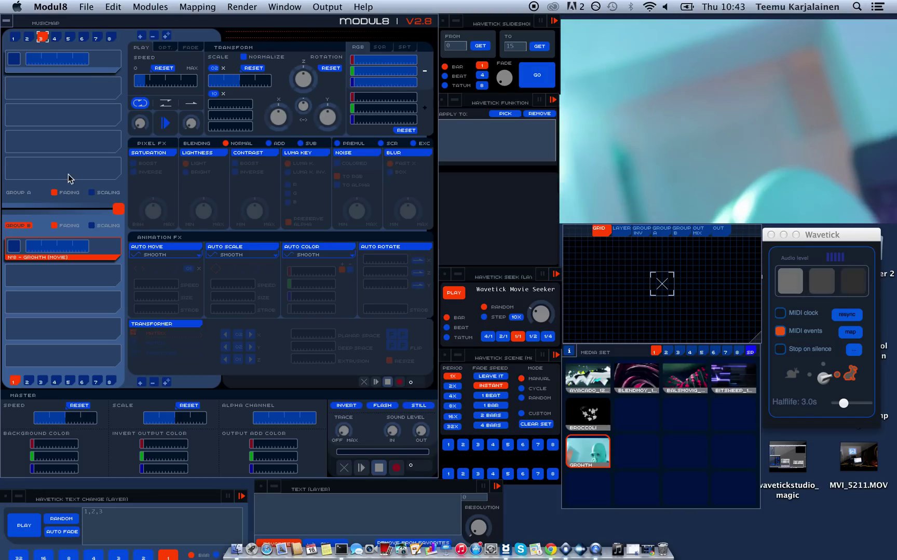
pyautogui.click(115, 64)
pyautogui.click(678, 353)
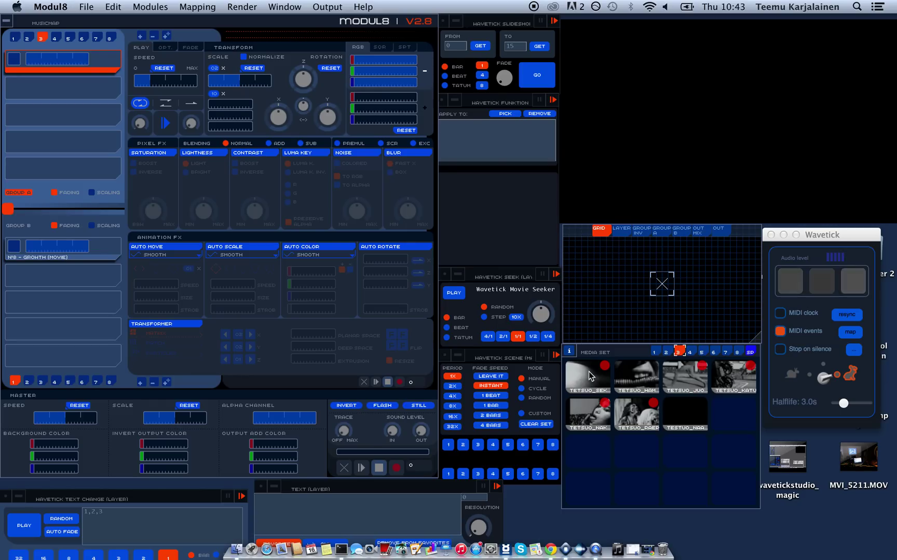
pyautogui.click(591, 386)
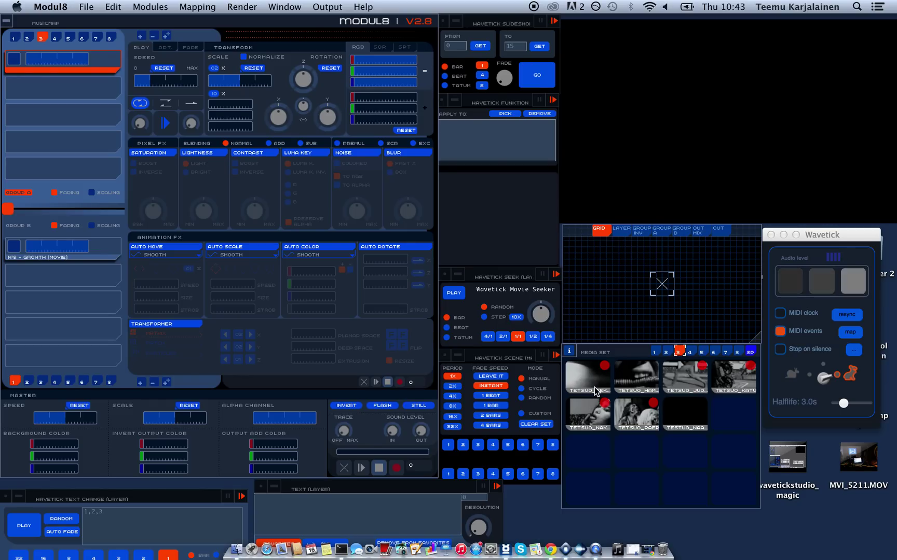
pyautogui.click(477, 47)
pyautogui.click(637, 415)
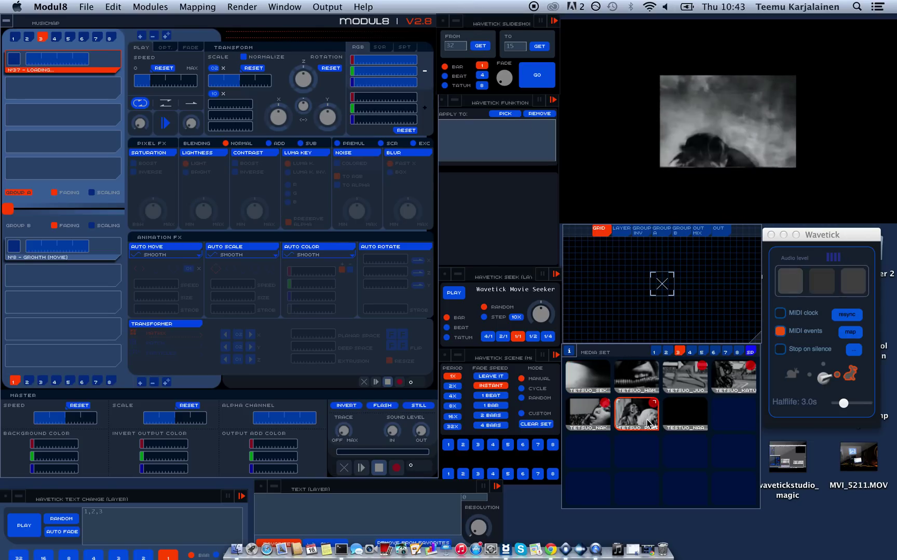
pyautogui.click(540, 46)
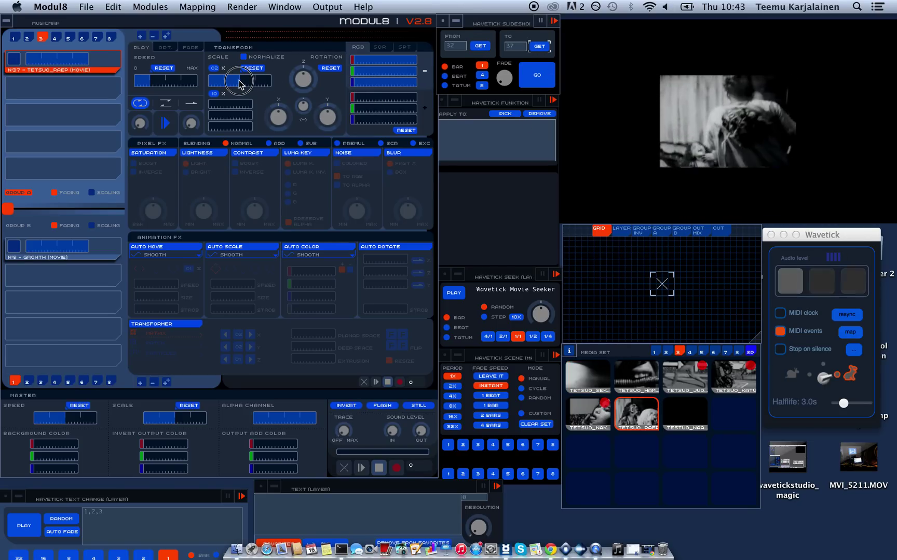
# Scale the clip up, tint it magenta by lowering green, start the slideshow, and select Group B bank 3
pyautogui.moveTo(237, 82); pyautogui.dragTo(313, 96)
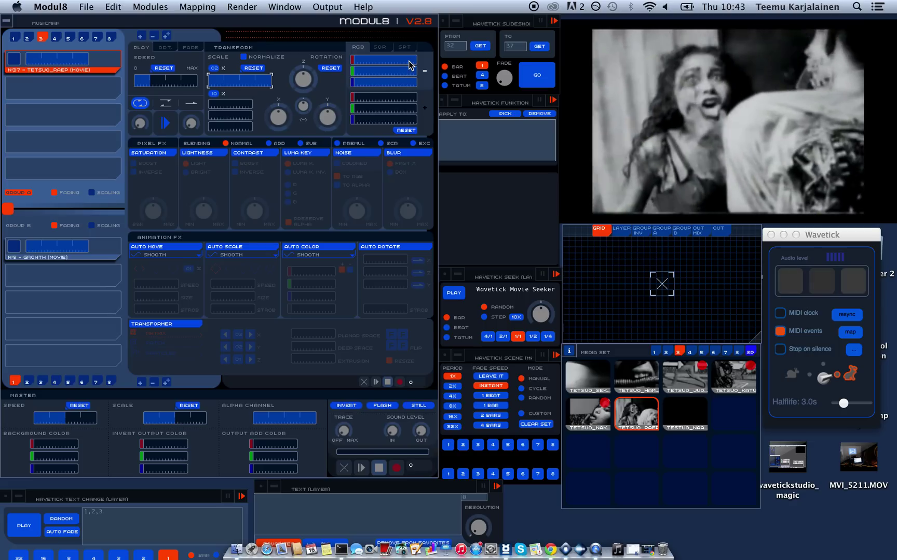
pyautogui.click(405, 70)
pyautogui.moveTo(405, 71); pyautogui.dragTo(375, 75)
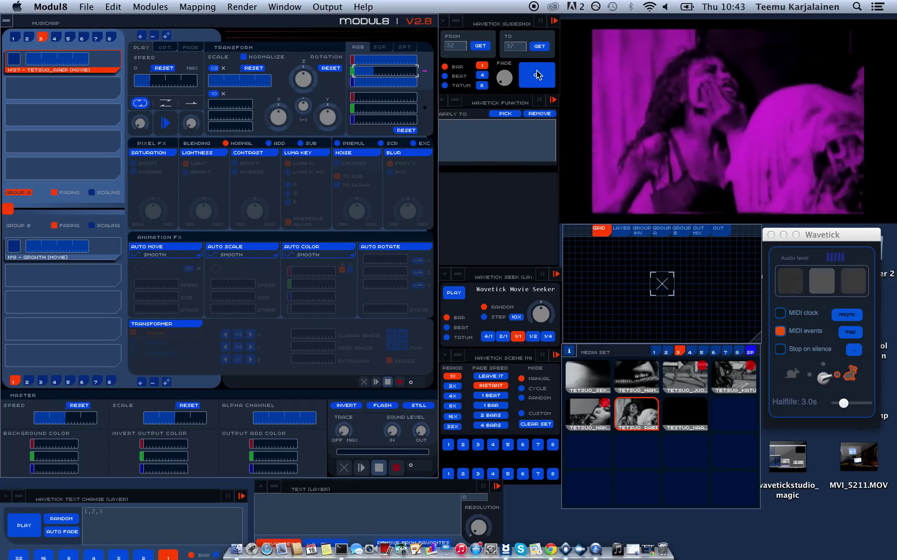
pyautogui.click(537, 76)
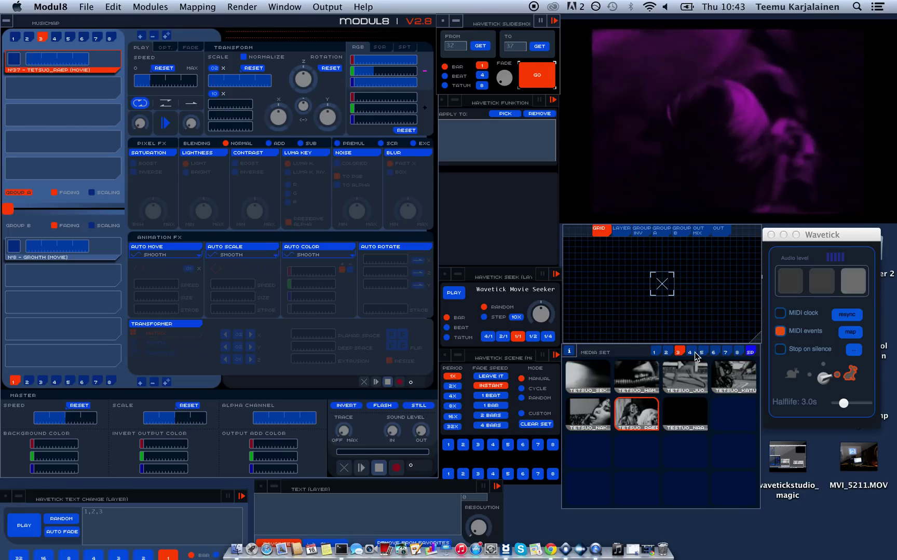
pyautogui.click(42, 382)
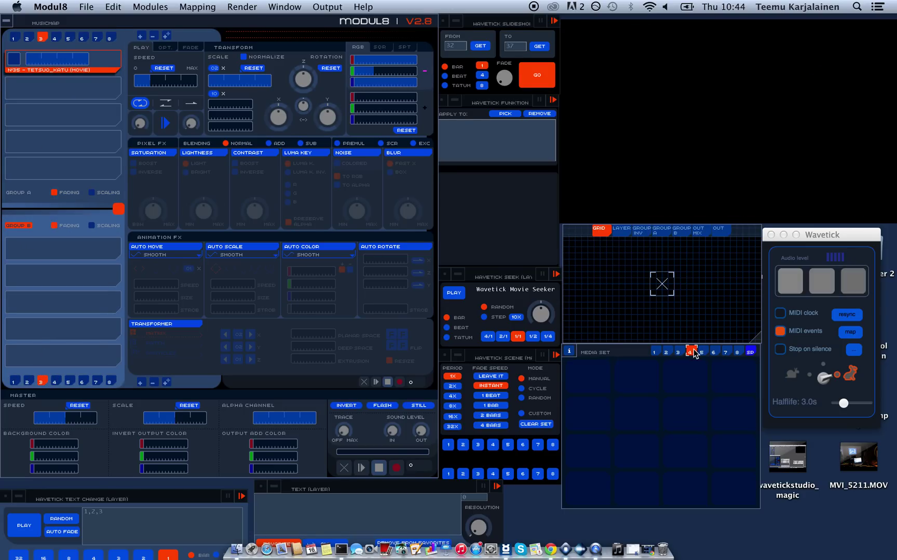
# Add a new Group B layer playing the FLODANAAMA clip from media set 2
pyautogui.click(666, 352)
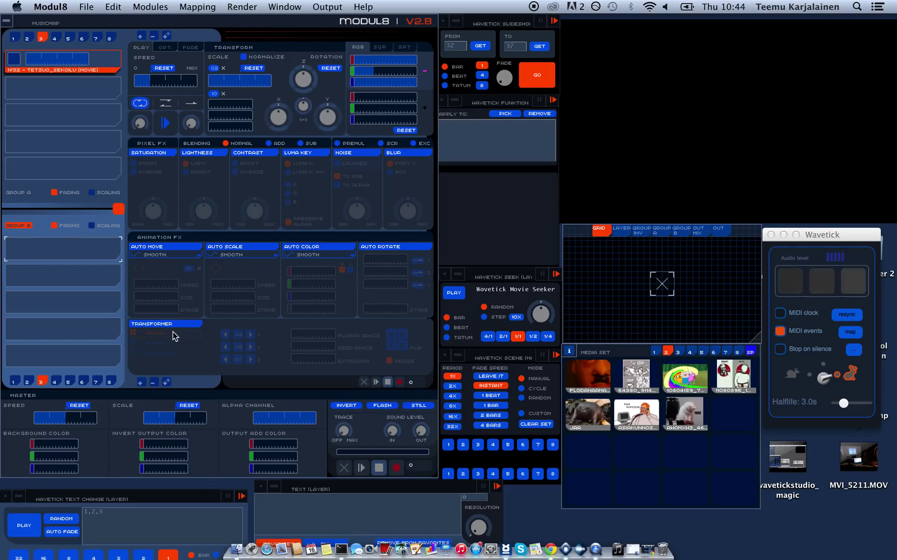
pyautogui.click(140, 382)
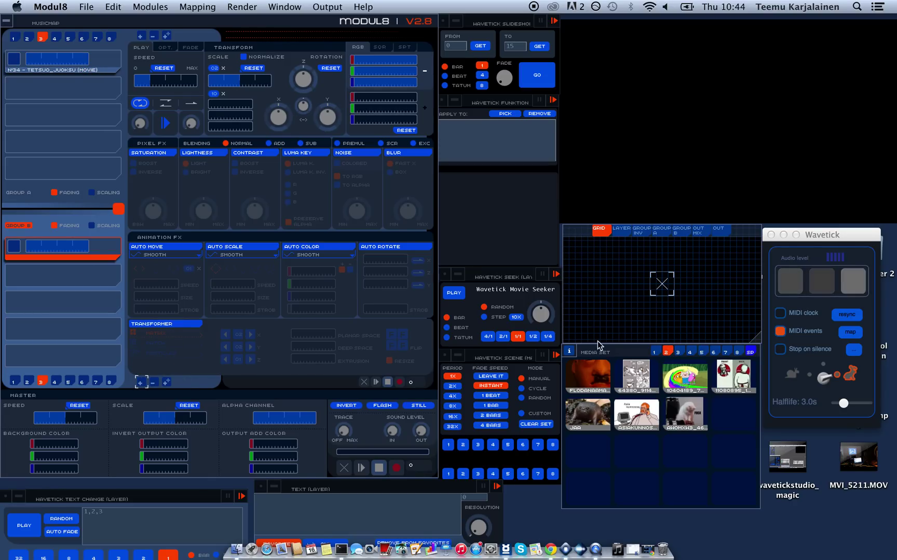
pyautogui.click(588, 387)
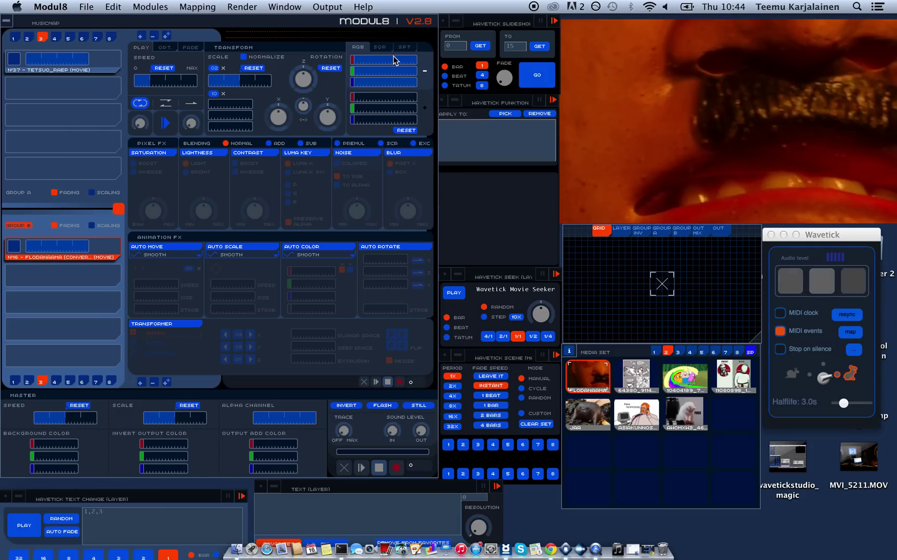
# Switch Group A to its first layer bank and crossfade the output back to Group A
pyautogui.click(467, 79)
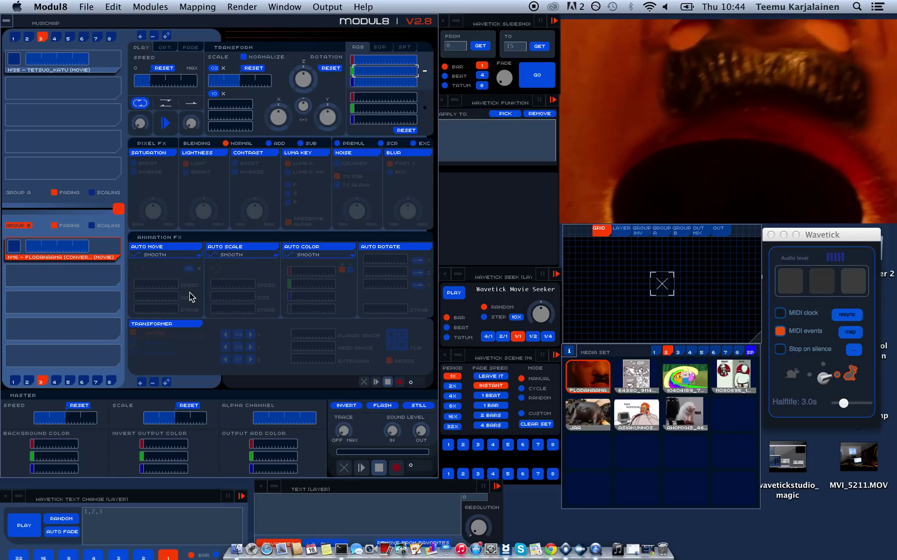
pyautogui.click(13, 39)
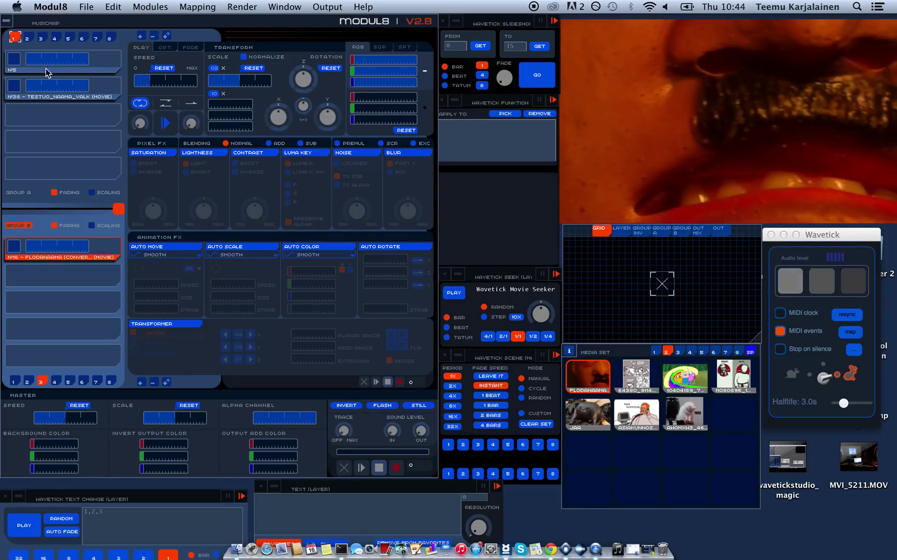
pyautogui.moveTo(118, 208); pyautogui.dragTo(3, 190)
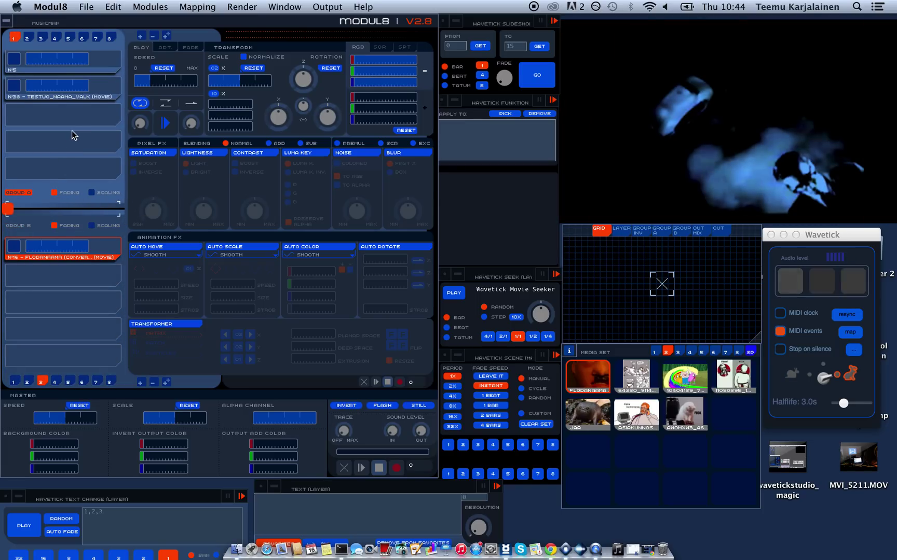
# Select layer N°38 in Group A and load TETSUO_HAMPAAT into it
pyautogui.click(114, 86)
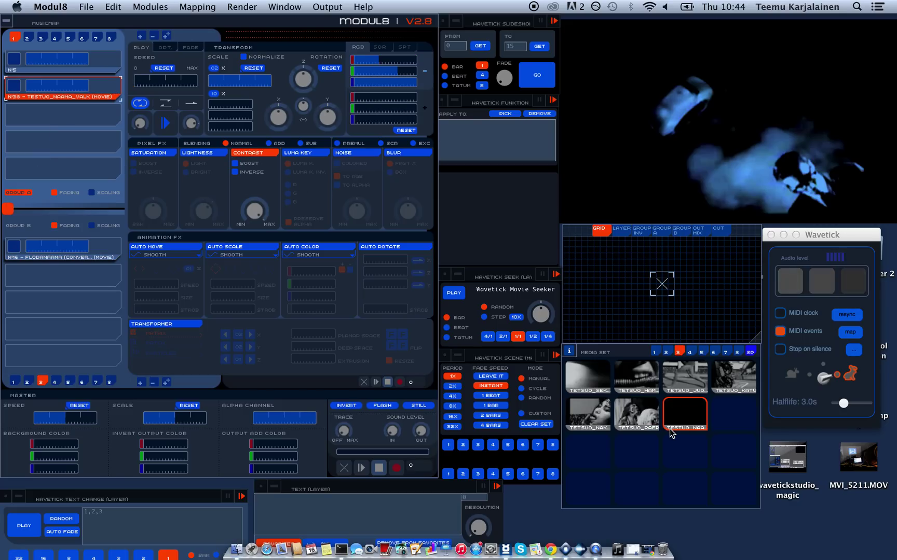
pyautogui.click(651, 380)
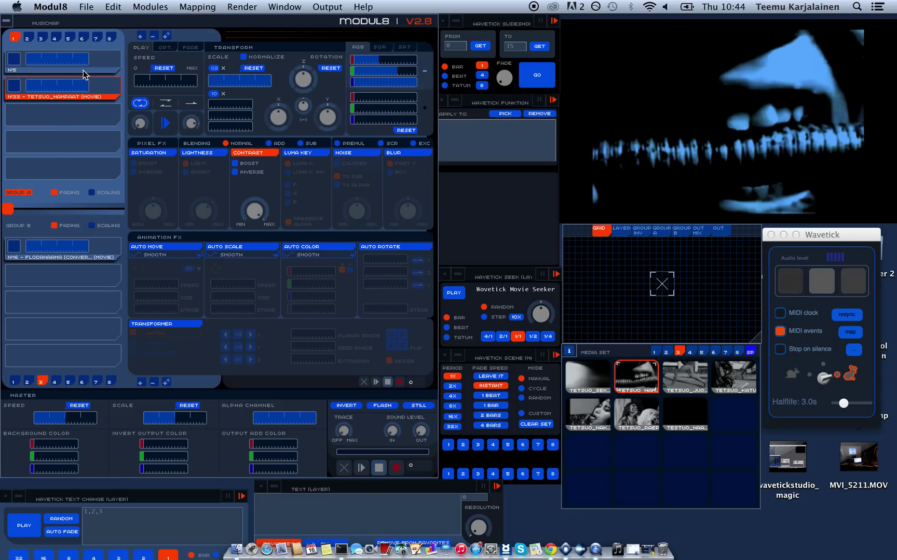
pyautogui.click(151, 82)
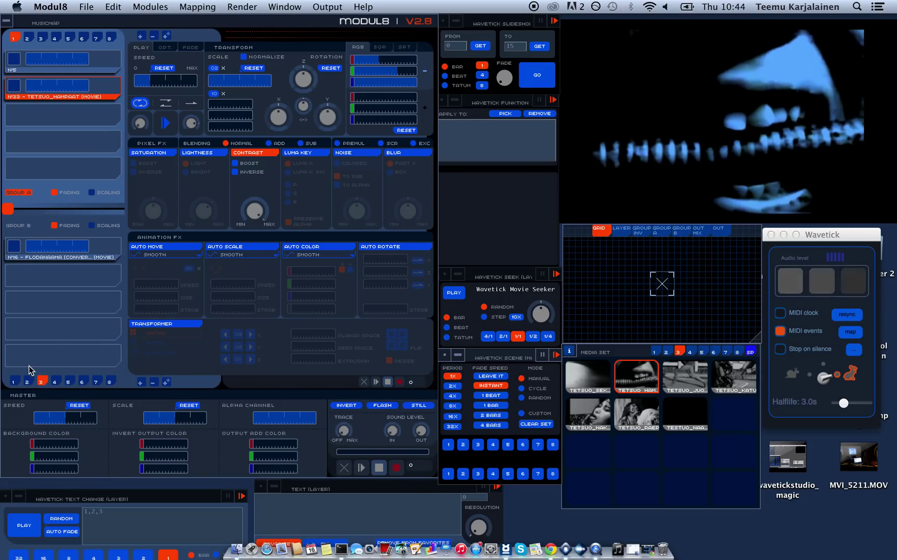
# Cycle scenes 1 and 2 with 1 BAR fades and 8X period, and add a BALSMOVIG layer to Group B
pyautogui.click(462, 445)
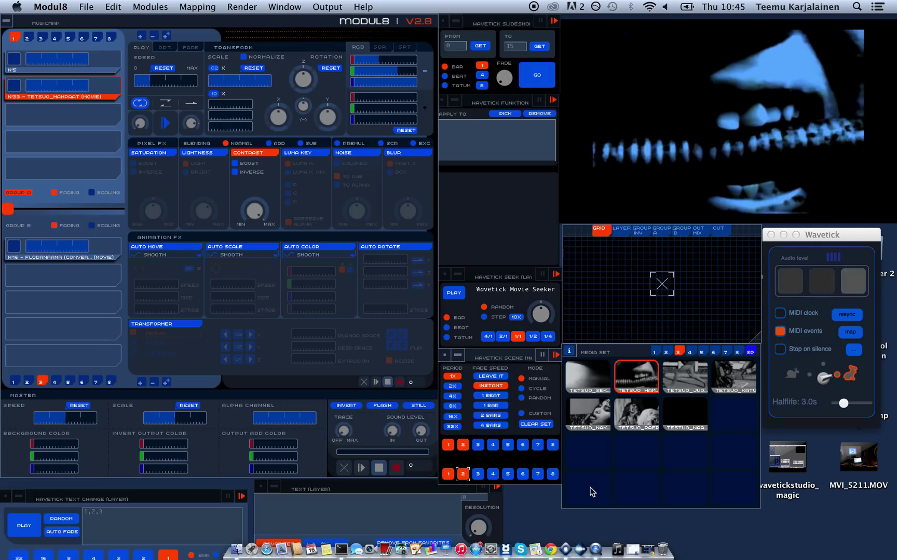
pyautogui.click(521, 389)
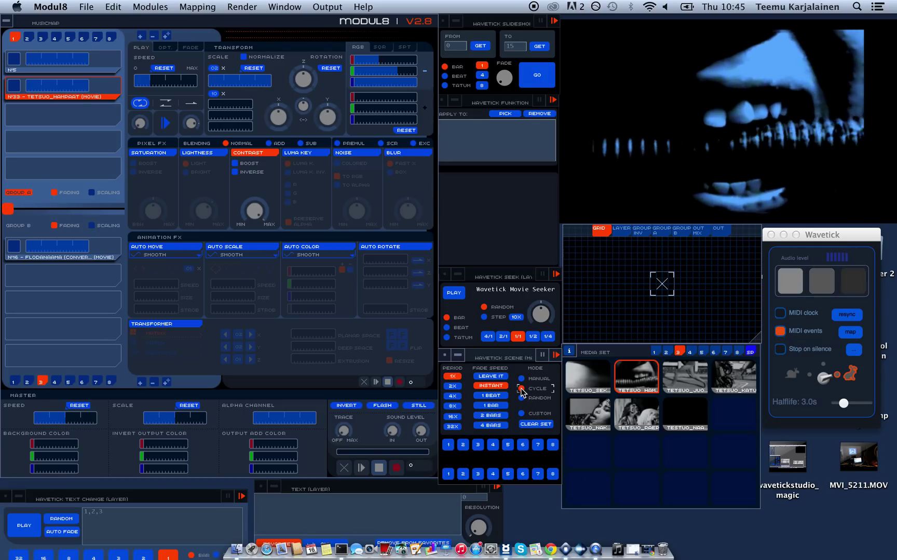
pyautogui.click(463, 445)
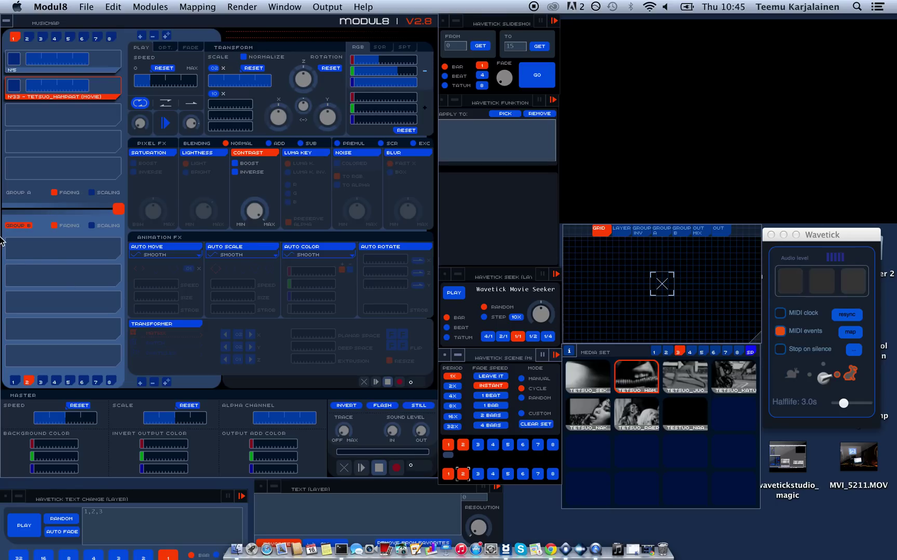
pyautogui.click(503, 405)
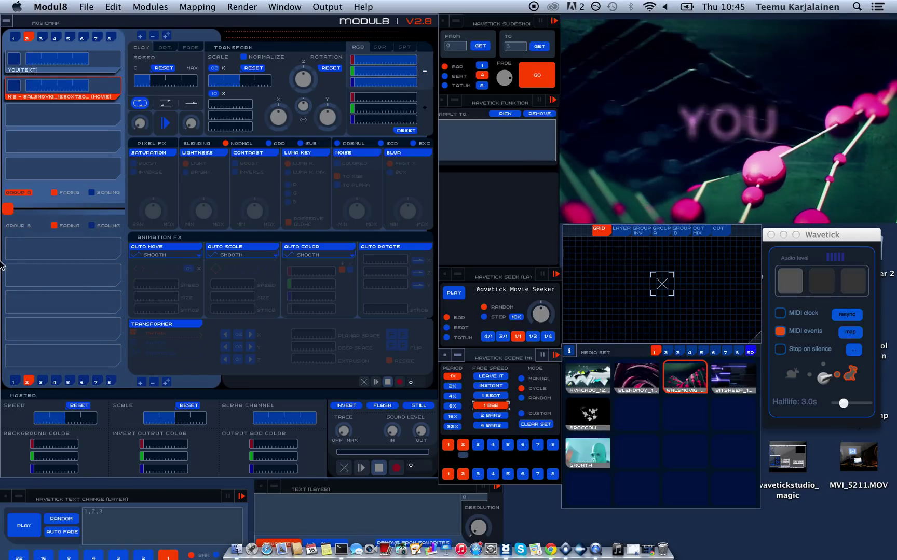
pyautogui.click(57, 244)
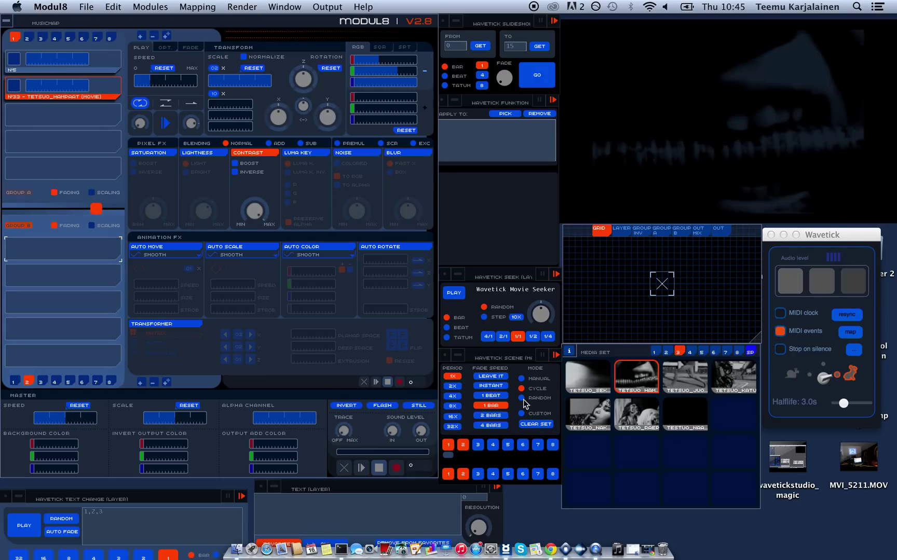
pyautogui.click(453, 406)
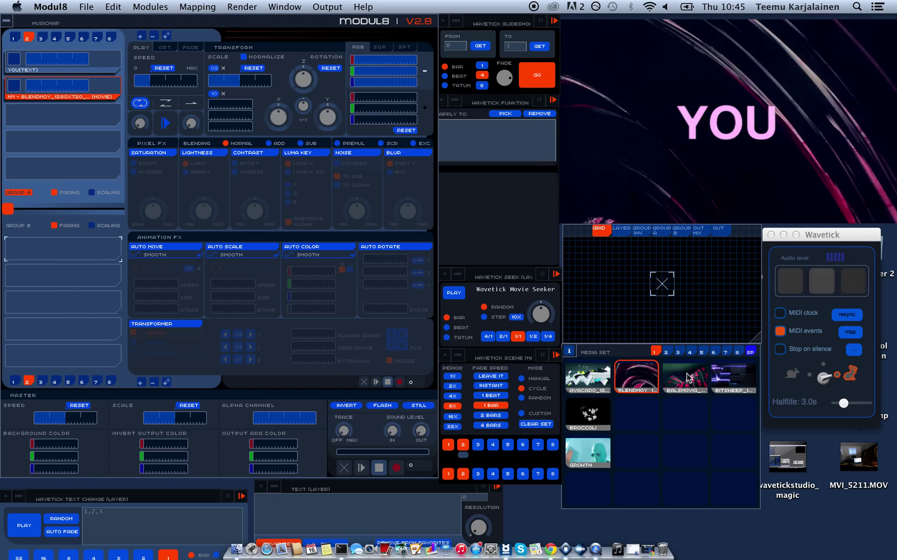
pyautogui.click(140, 383)
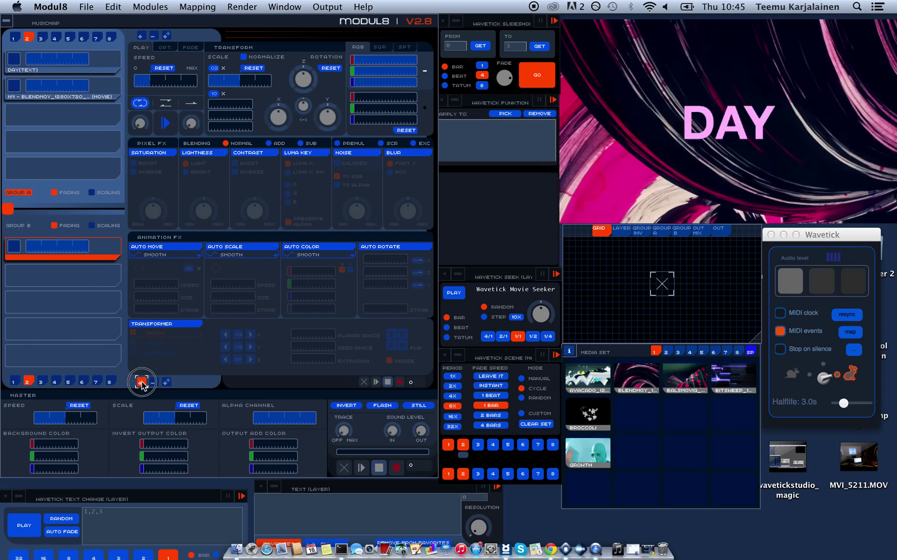
pyautogui.click(672, 387)
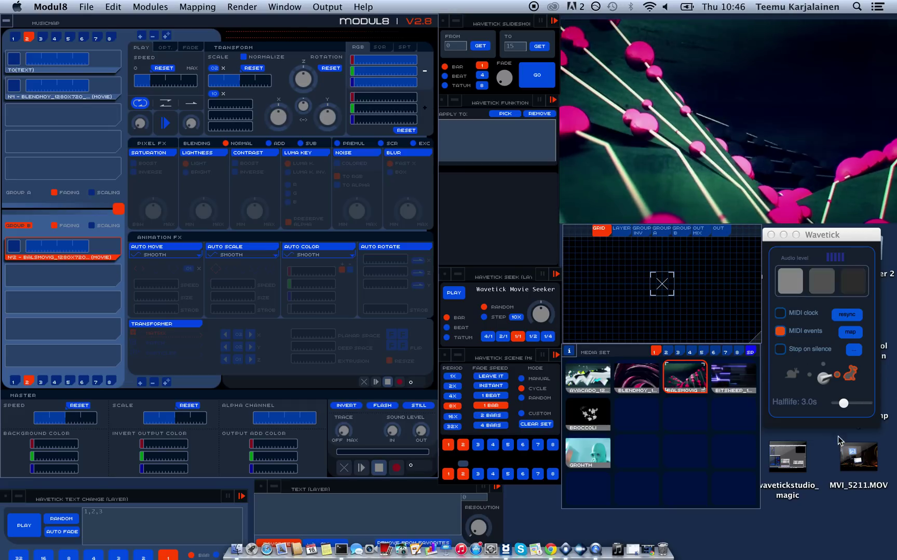
pyautogui.click(856, 335)
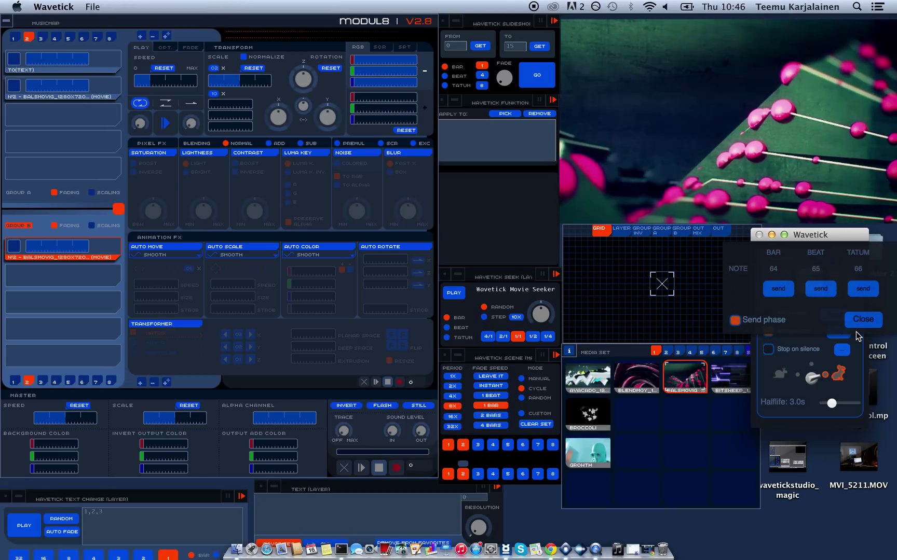
pyautogui.click(736, 321)
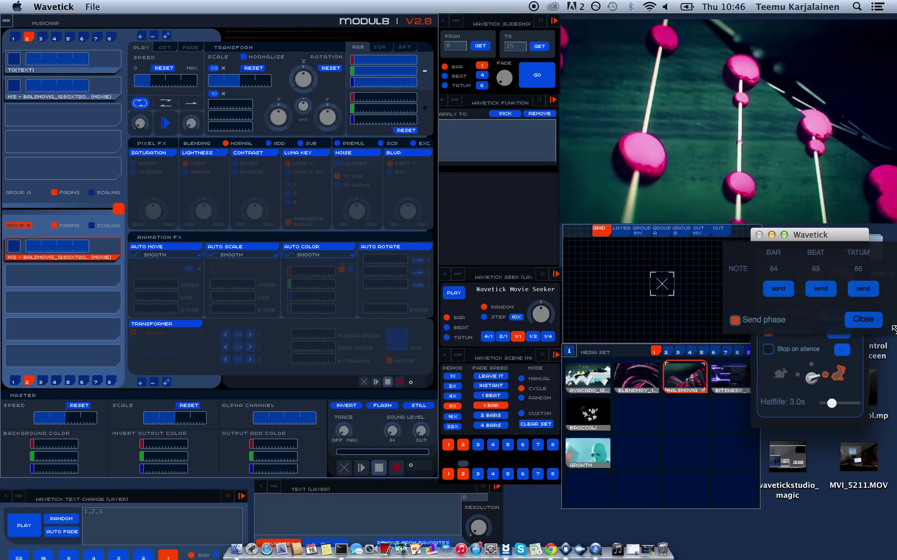
pyautogui.click(863, 319)
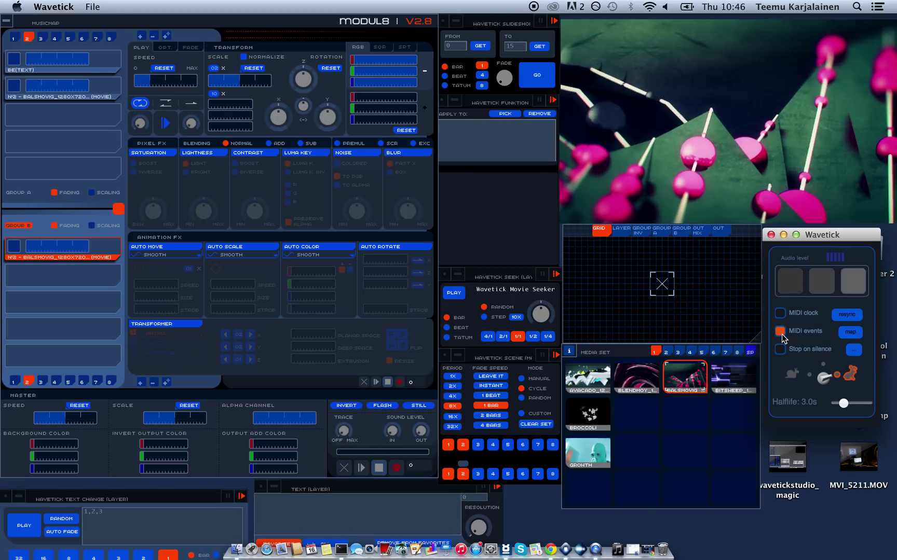
pyautogui.click(482, 178)
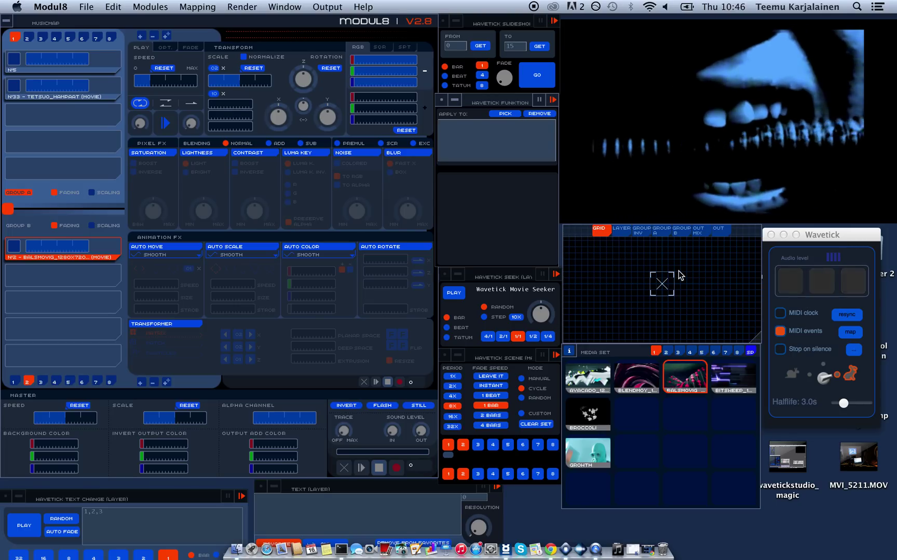
pyautogui.click(197, 6)
pyautogui.moveTo(151, 7)
pyautogui.moveTo(156, 23)
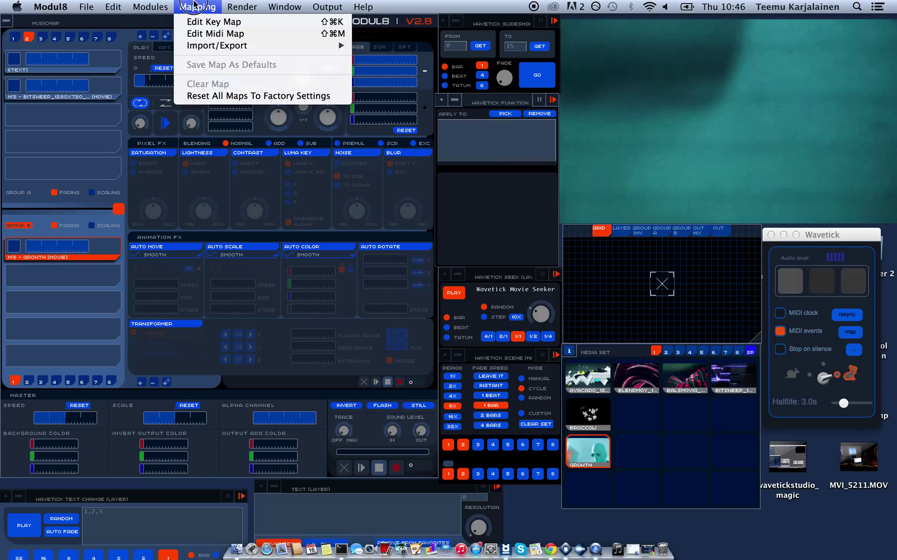
pyautogui.click(163, 5)
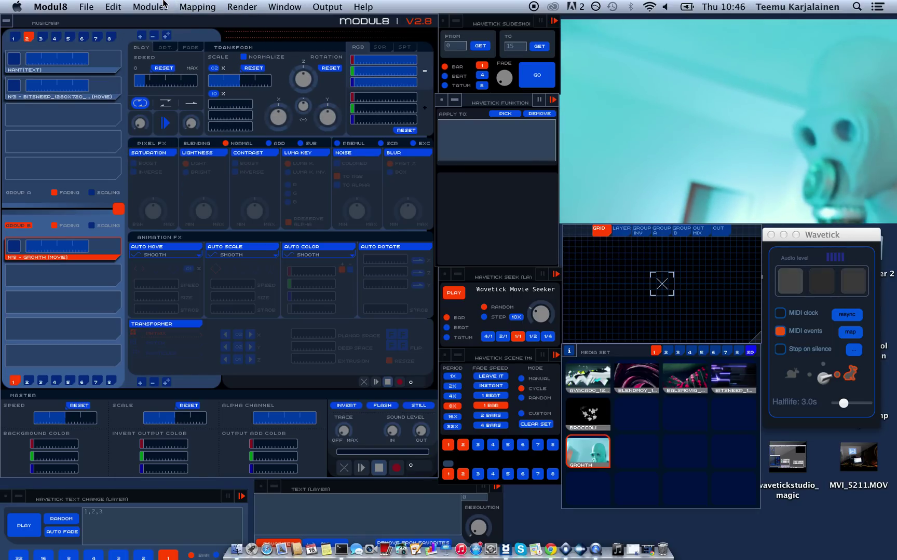